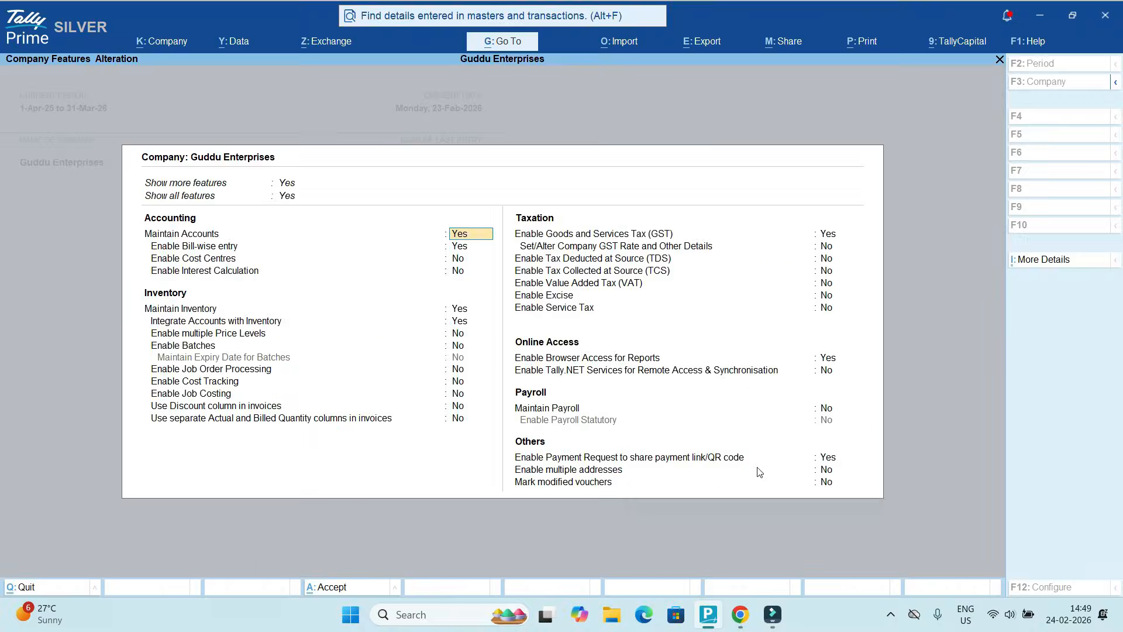
Create merchant profile 'The Accounts' using RazorPay, with its merchant ID and registered e-mail, and save it.
{"action": "left_click", "coordinate": [828, 458]}
{"action": "key", "text": "Return"}
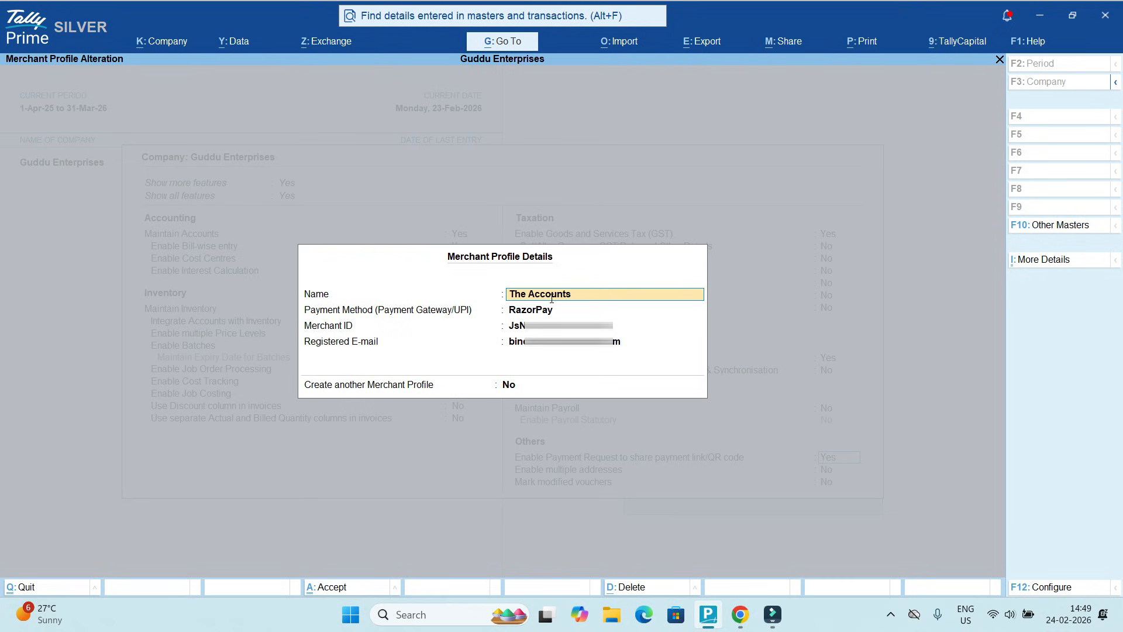
{"action": "key", "text": "Return"}
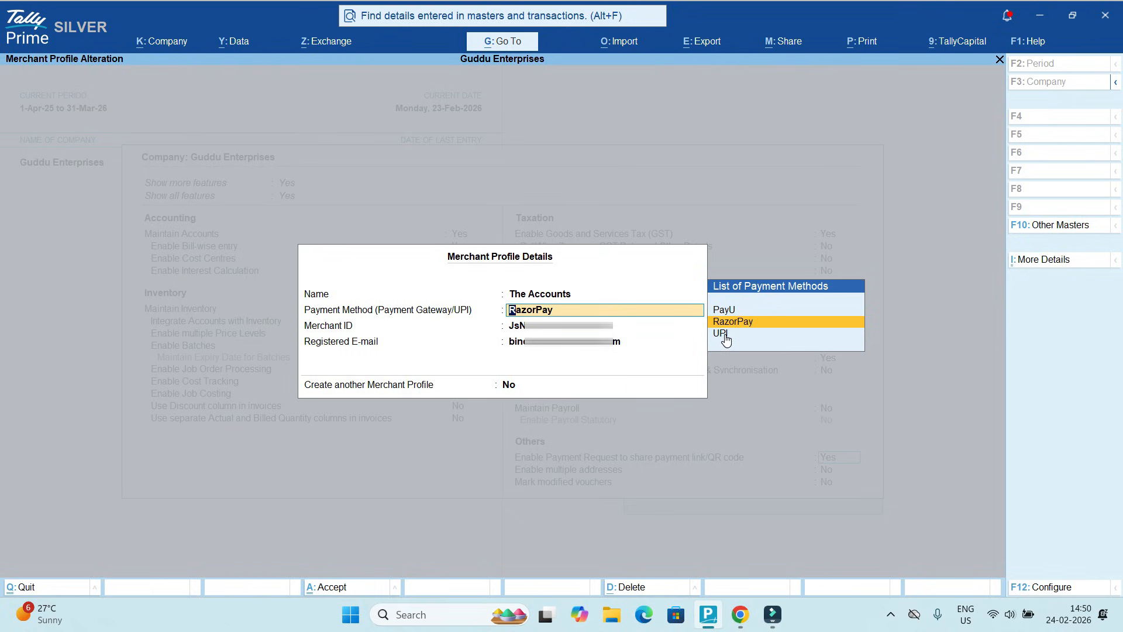
{"action": "key", "text": "Return"}
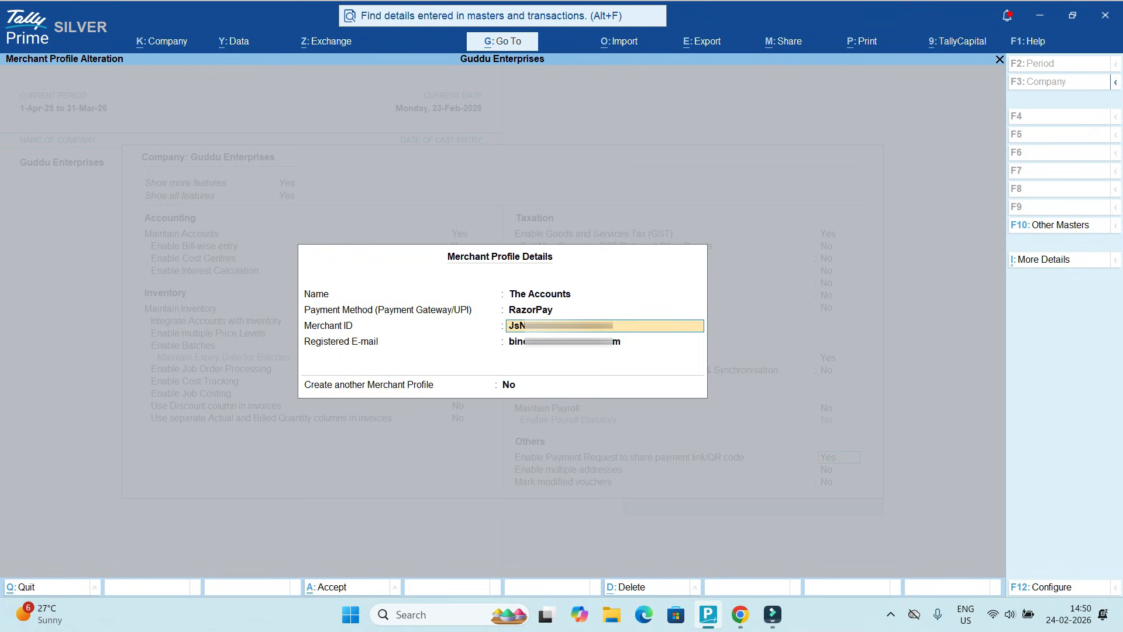
{"action": "key", "text": "Return"}
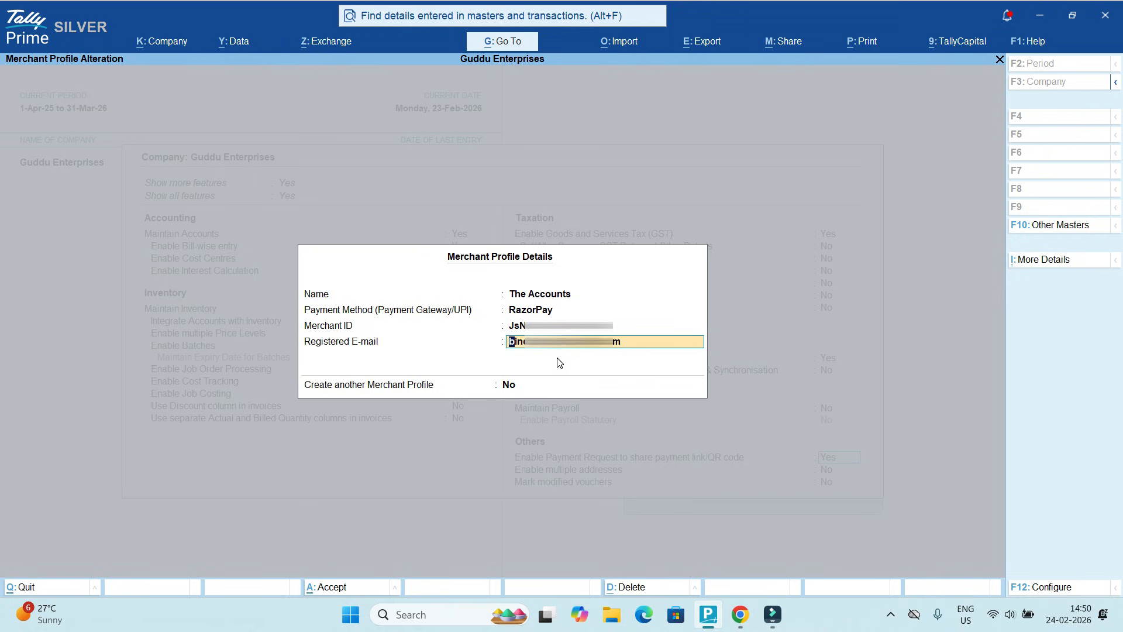
{"action": "key", "text": "Return"}
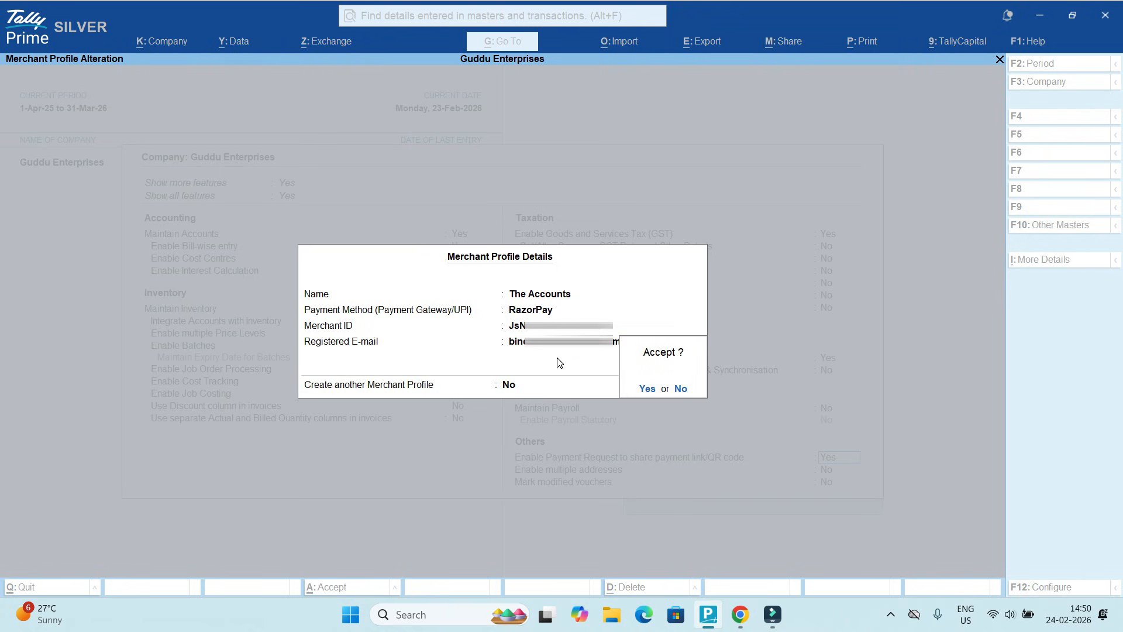
{"action": "key", "text": "Return"}
Accept the company features, then bring up Alter > Voucher Type > Sales.
{"action": "key", "text": "ctrl"}
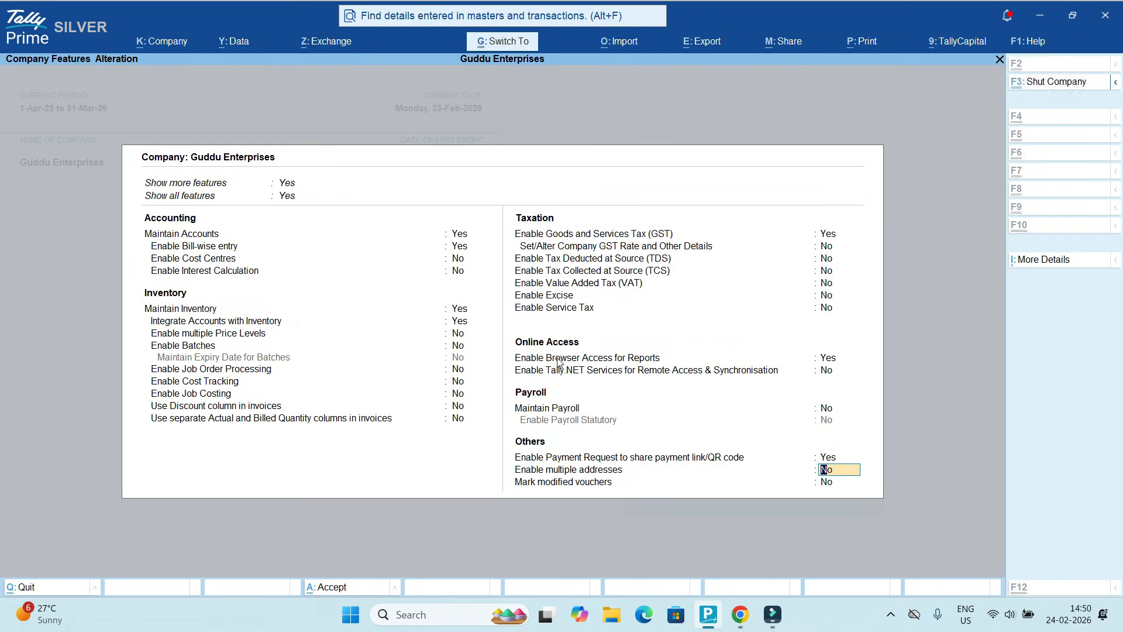
{"action": "key", "text": "ctrl+a"}
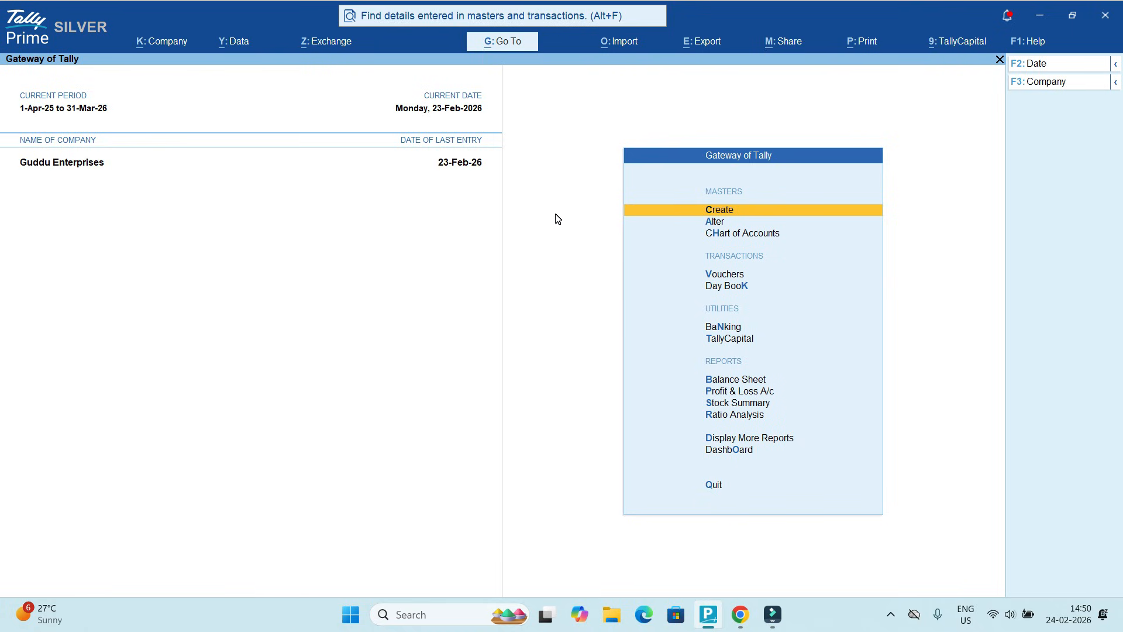
{"action": "left_click", "coordinate": [717, 223]}
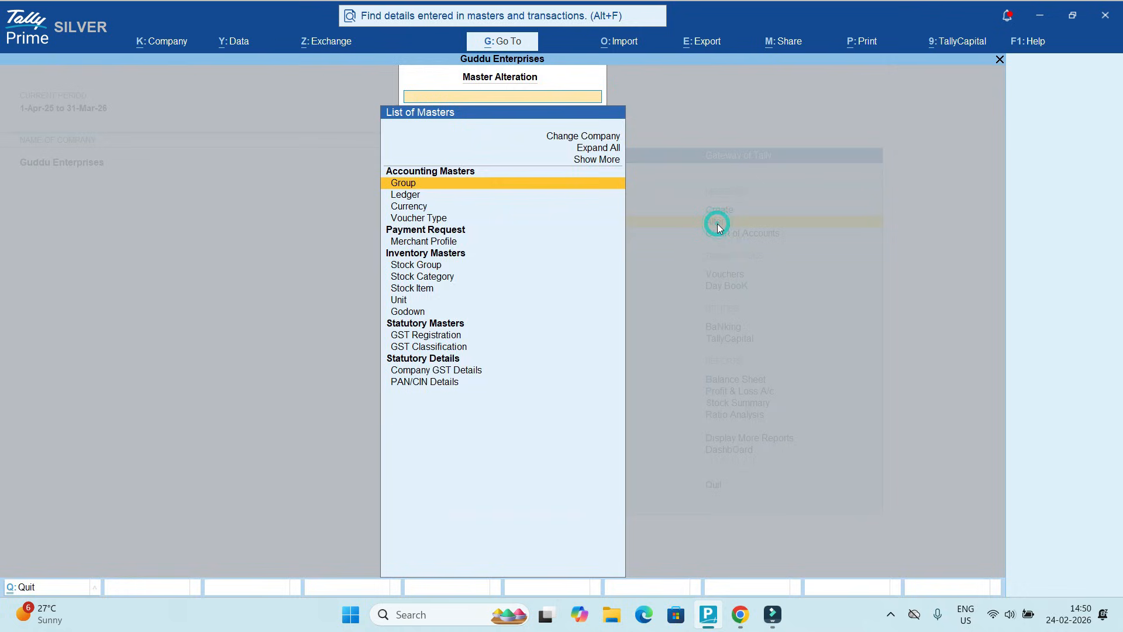
{"action": "left_click", "coordinate": [419, 219]}
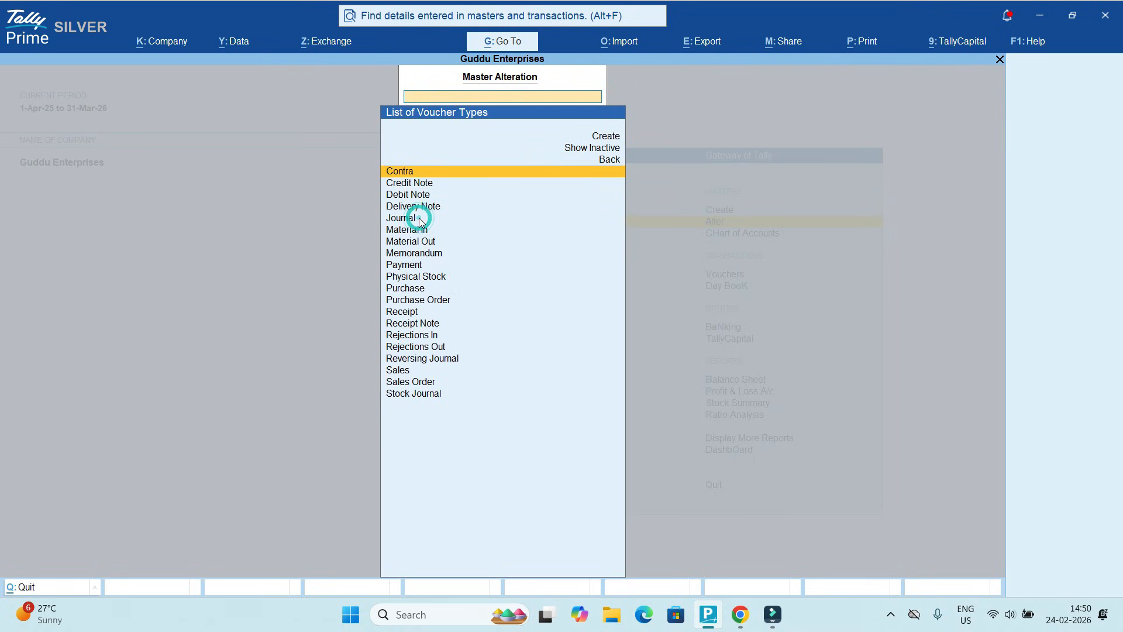
{"action": "left_click", "coordinate": [397, 371]}
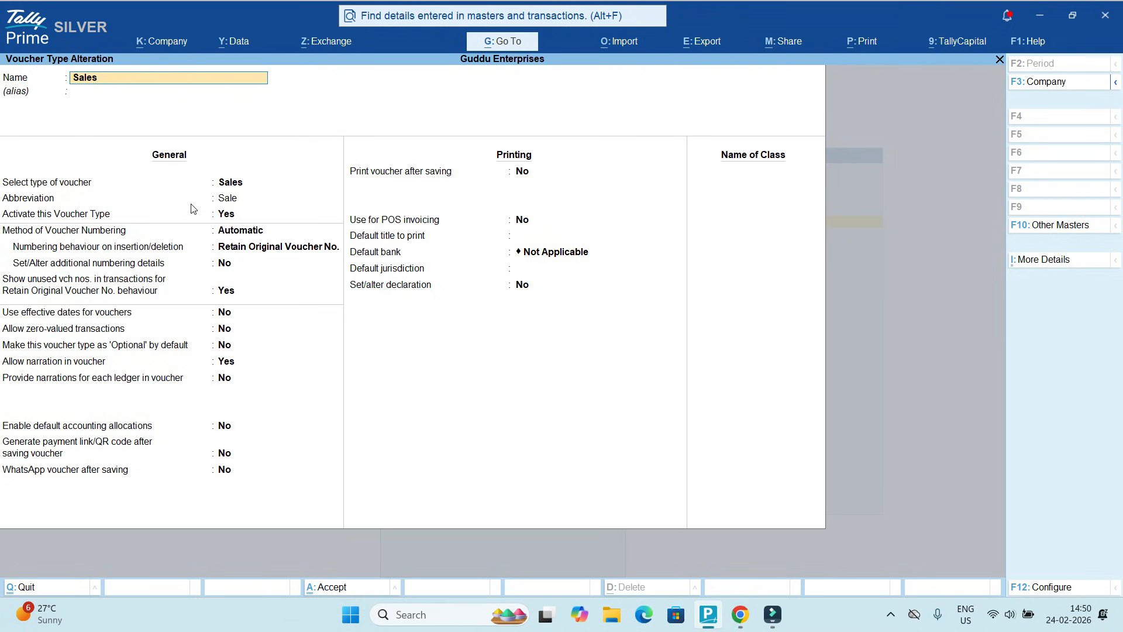
Set 'Generate payment link/QR code after saving voucher' to Yes for Sales vouchers.
{"action": "key", "text": "Return"}
{"action": "key", "text": "Return"}
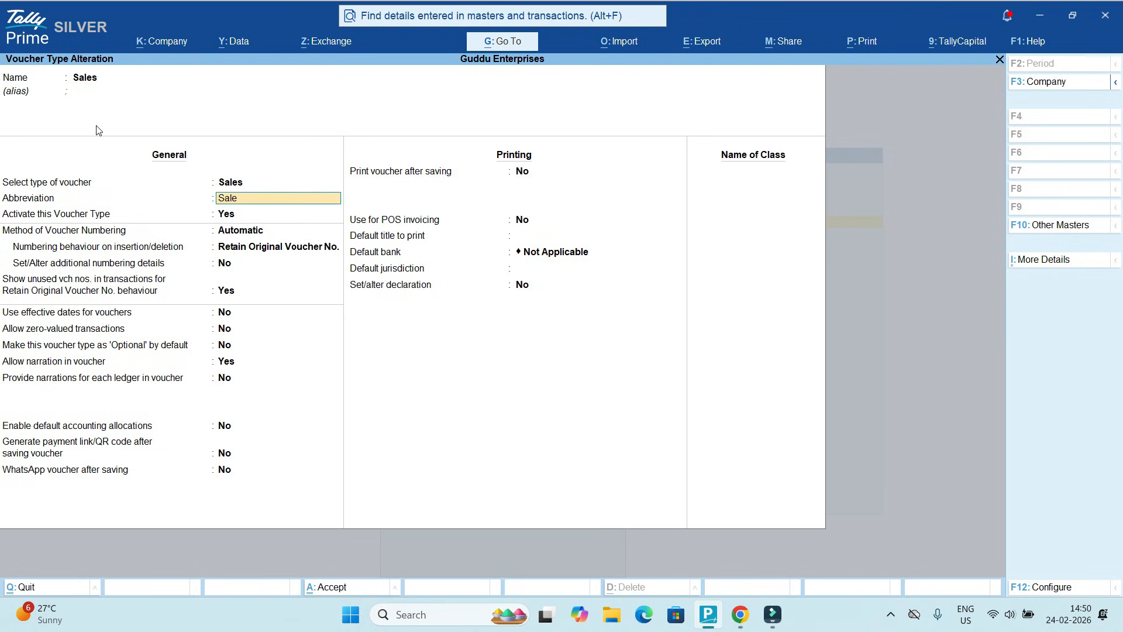
{"action": "key", "text": "Return"}
{"action": "key", "text": "Return"}
{"action": "key", "text": "Return"}
{"action": "key", "text": "Return"}
{"action": "key", "text": "Return"}
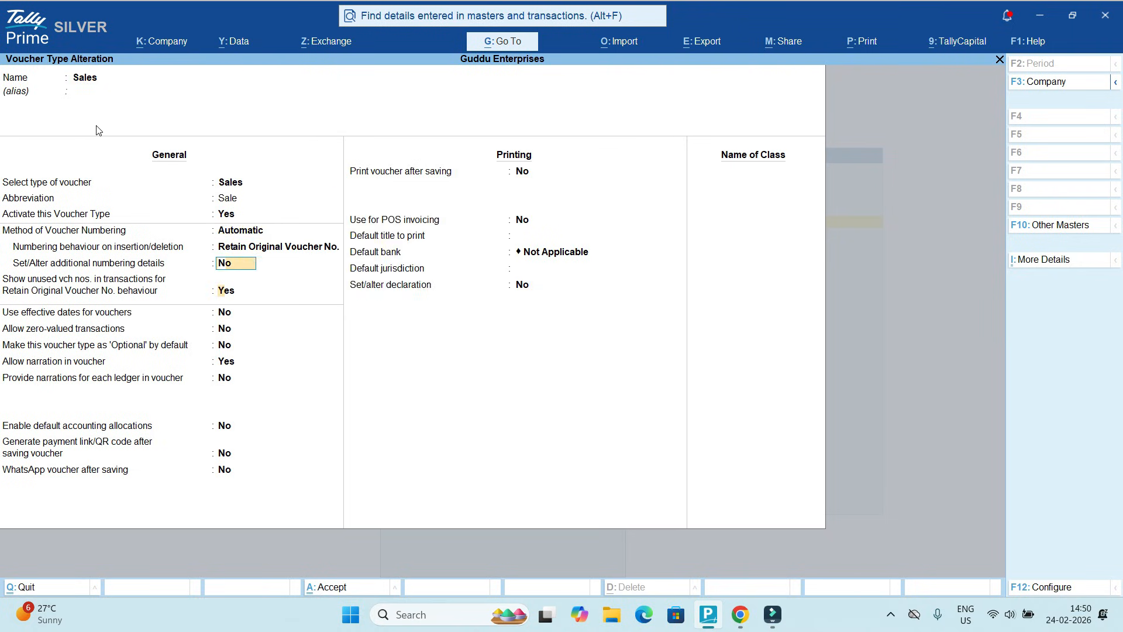
{"action": "key", "text": "Return"}
{"action": "key", "text": "Return"}
{"action": "key", "text": "Return"}
{"action": "key", "text": "Return"}
{"action": "key", "text": "Return"}
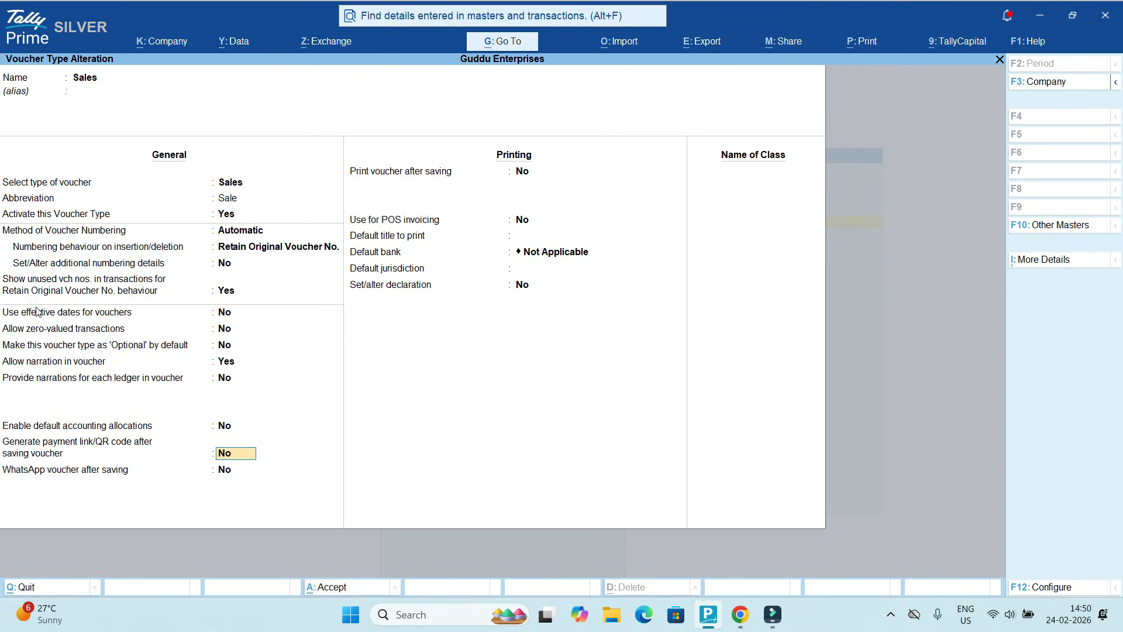
{"action": "key", "text": "ctrl+1"}
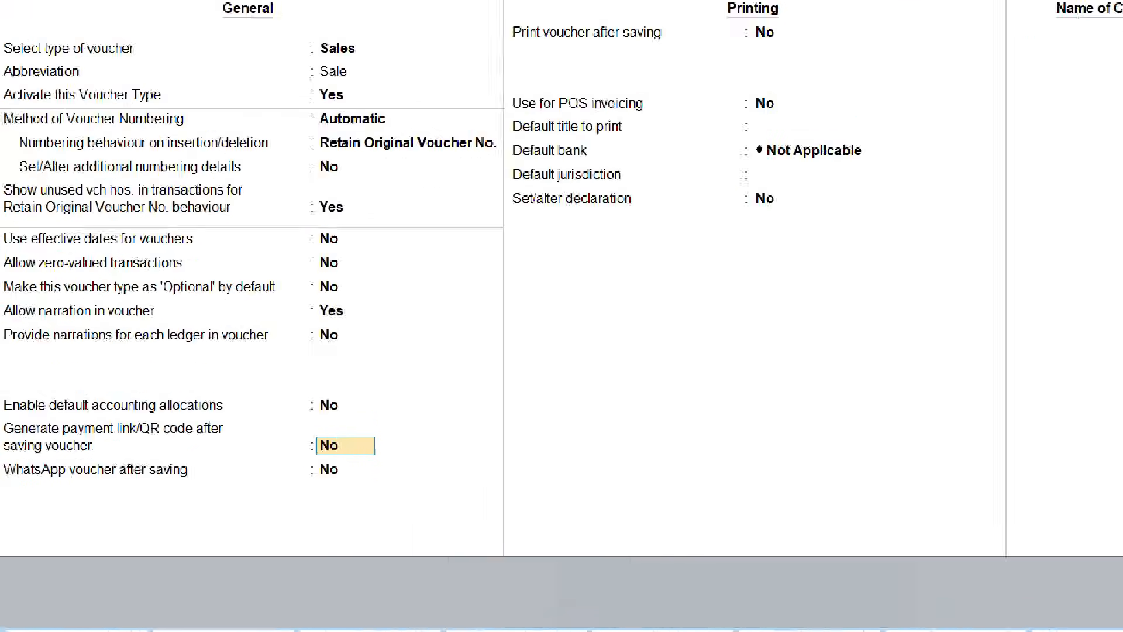
{"action": "left_click", "coordinate": [1, 469]}
{"action": "left_click", "coordinate": [166, 446]}
{"action": "left_click_drag", "start_coordinate": [166, 445], "coordinate": [358, 437]}
{"action": "left_click_drag", "start_coordinate": [442, 399], "coordinate": [398, 363]}
{"action": "key", "text": "Escape"}
{"action": "type", "text": "y"}
{"action": "key", "text": "Return"}
Set 'Print voucher after saving' to Yes and bring up the declaration text.
{"action": "key", "text": "Return"}
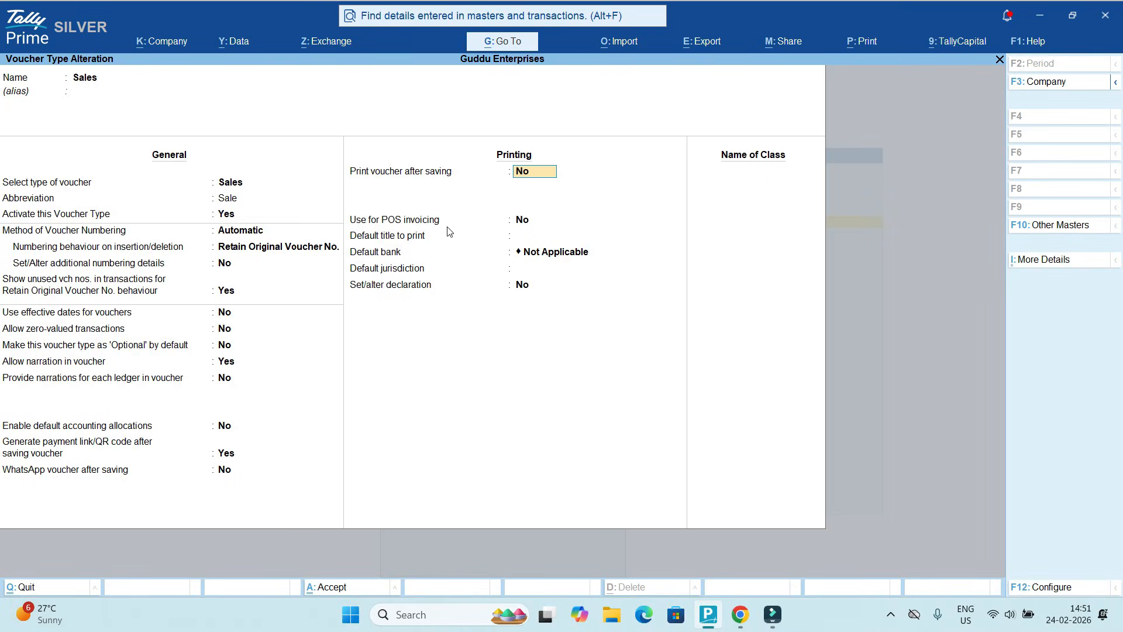
{"action": "type", "text": "y"}
{"action": "key", "text": "Return"}
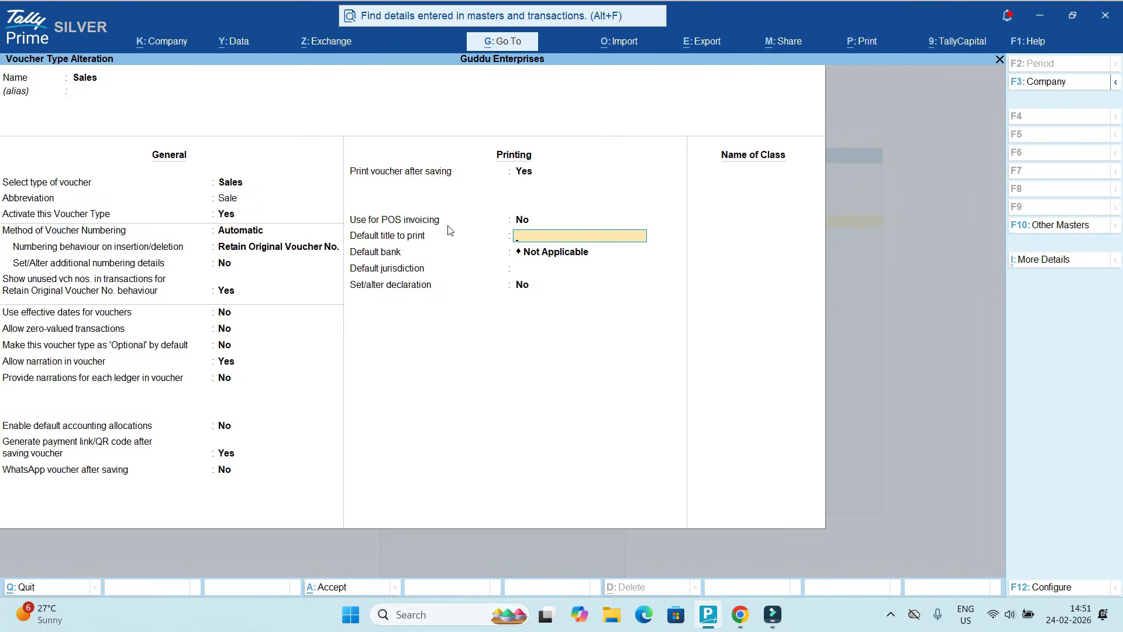
{"action": "key", "text": "Return"}
{"action": "key", "text": "Return"}
{"action": "key", "text": "Return"}
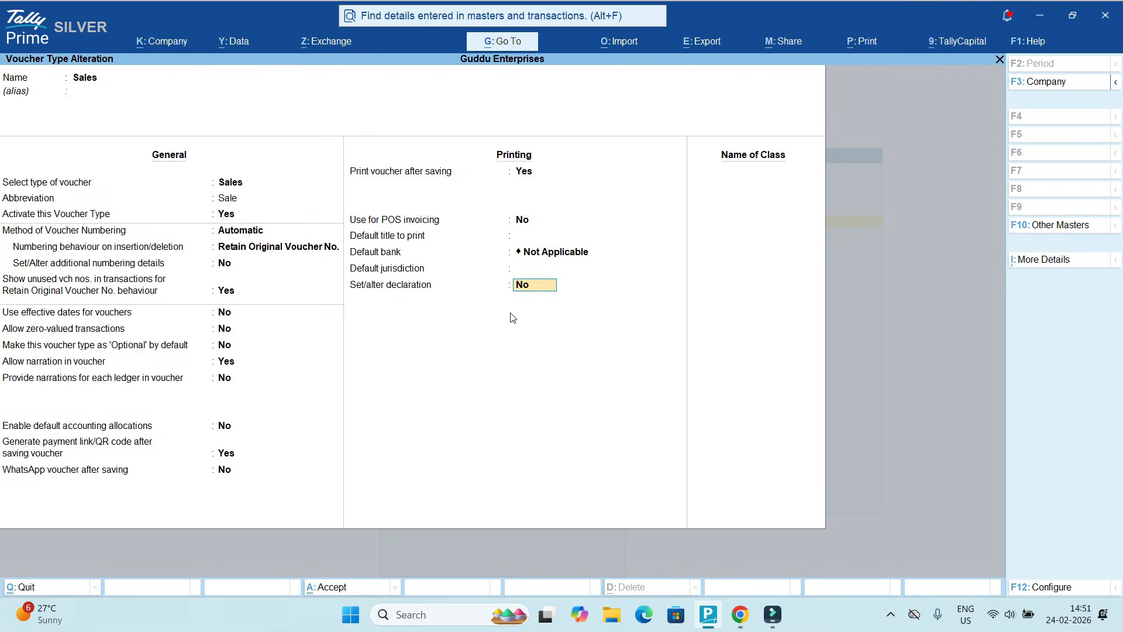
{"action": "key", "text": "y"}
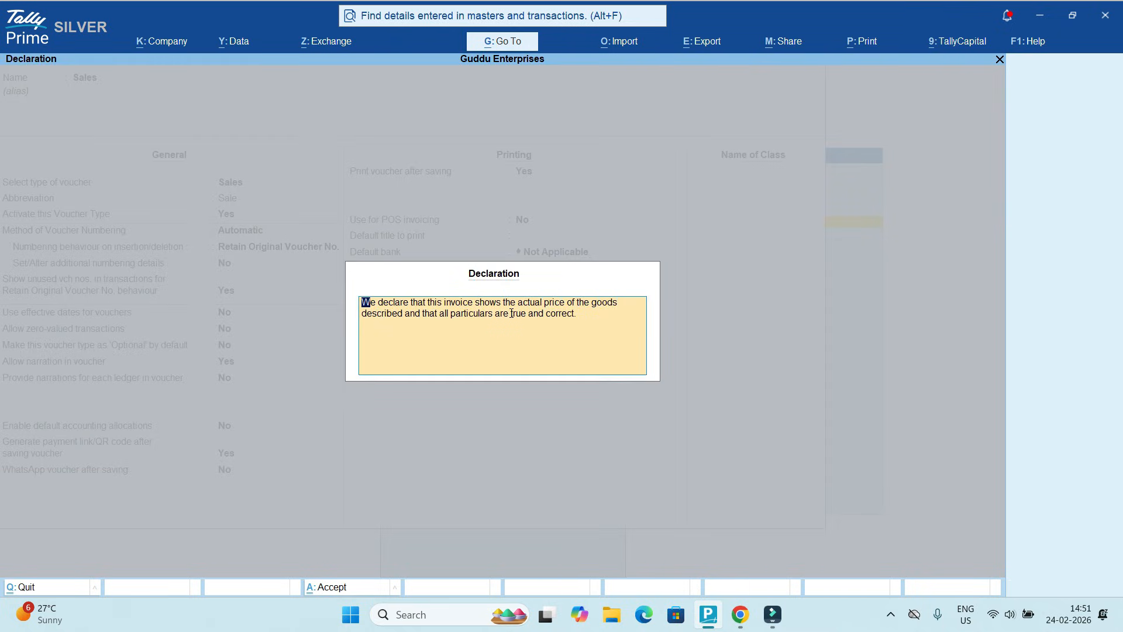
Keep the standard declaration text and save the Sales voucher type.
{"action": "key", "text": "ctrl+a"}
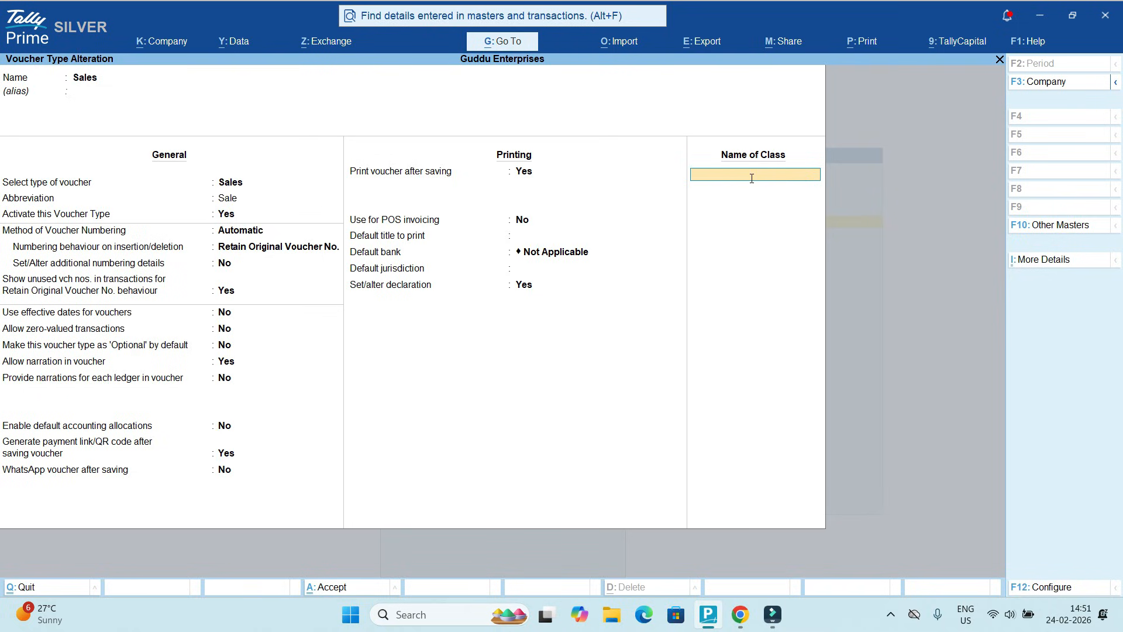
{"action": "key", "text": "Return"}
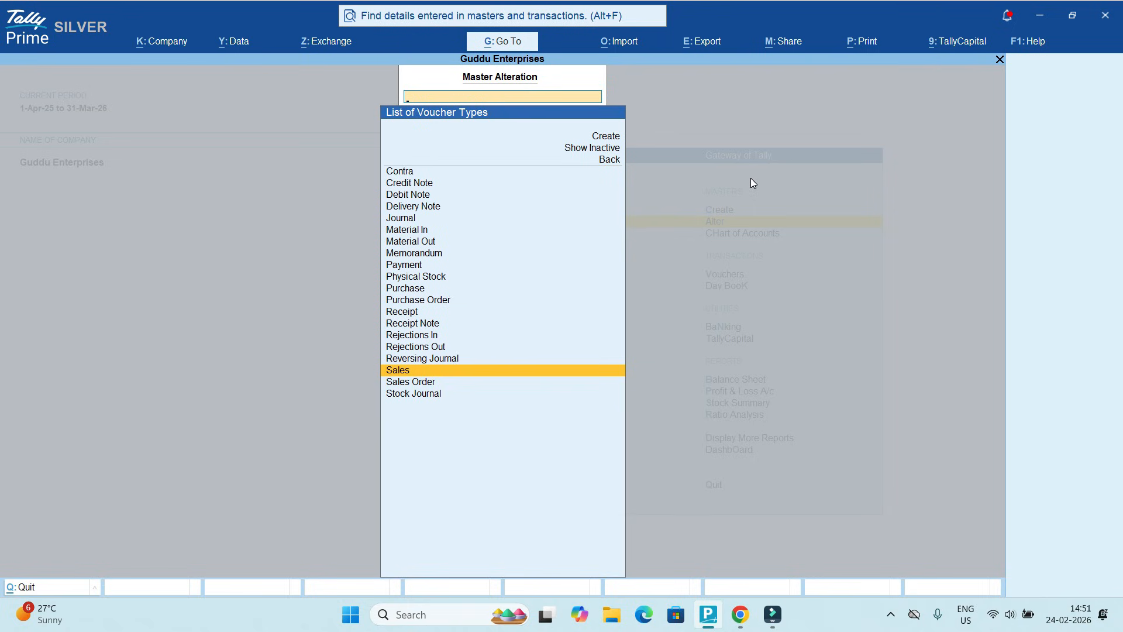
Return to the Gateway, enter Vouchers and switch to a new Sales voucher.
{"action": "key", "text": "Escape"}
{"action": "key", "text": "Escape"}
{"action": "key", "text": "Escape"}
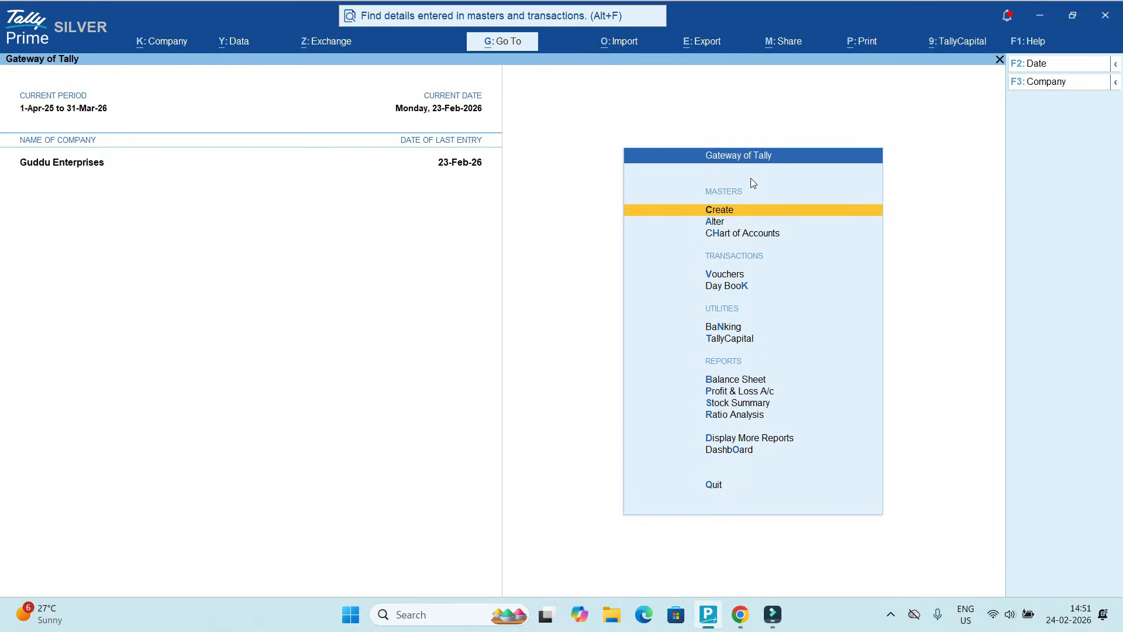
{"action": "key", "text": "Down"}
{"action": "key", "text": "Down"}
{"action": "key", "text": "Down"}
{"action": "key", "text": "Down"}
{"action": "key", "text": "Up"}
{"action": "key", "text": "Return"}
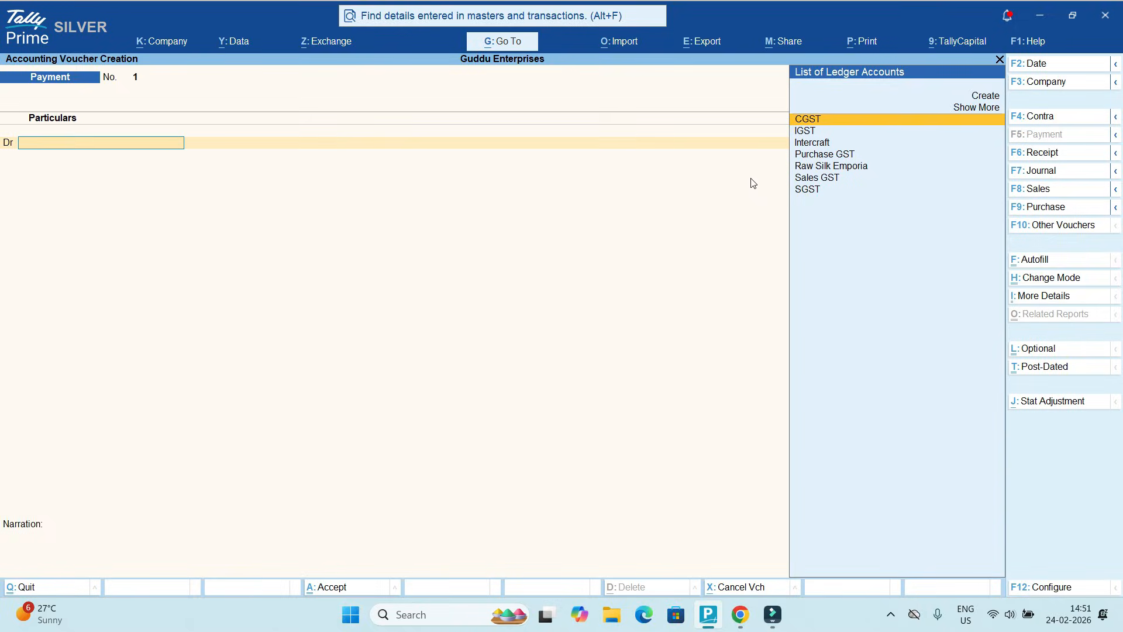
{"action": "left_click", "coordinate": [1050, 190]}
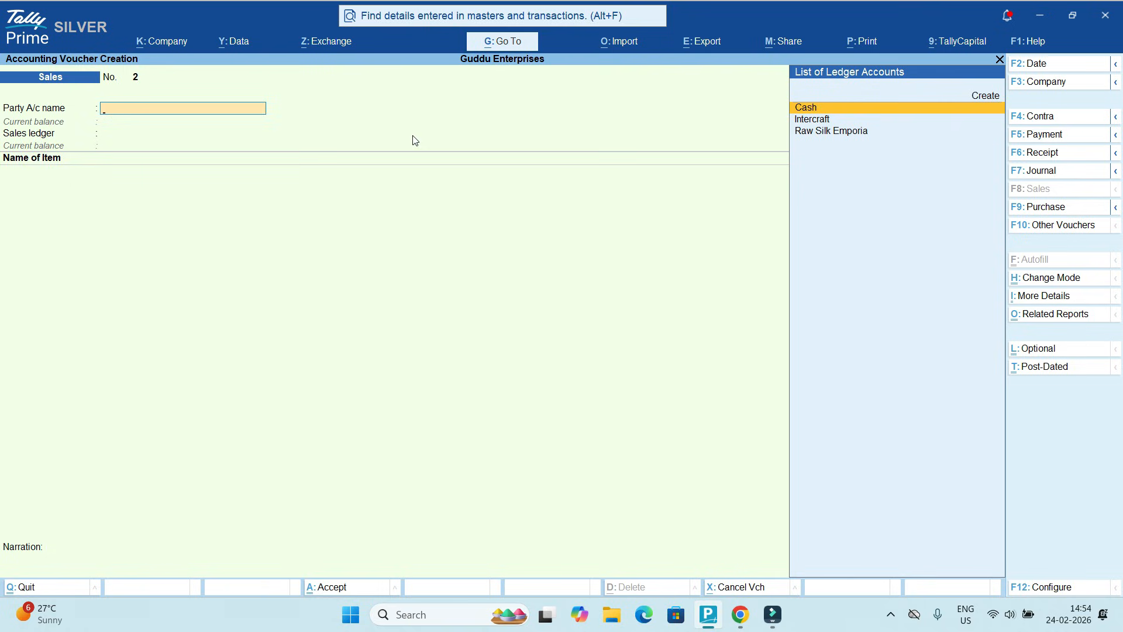
Create a new party ledger named 'Abc Co.' and enable its contact details.
{"action": "key", "text": "alt+c"}
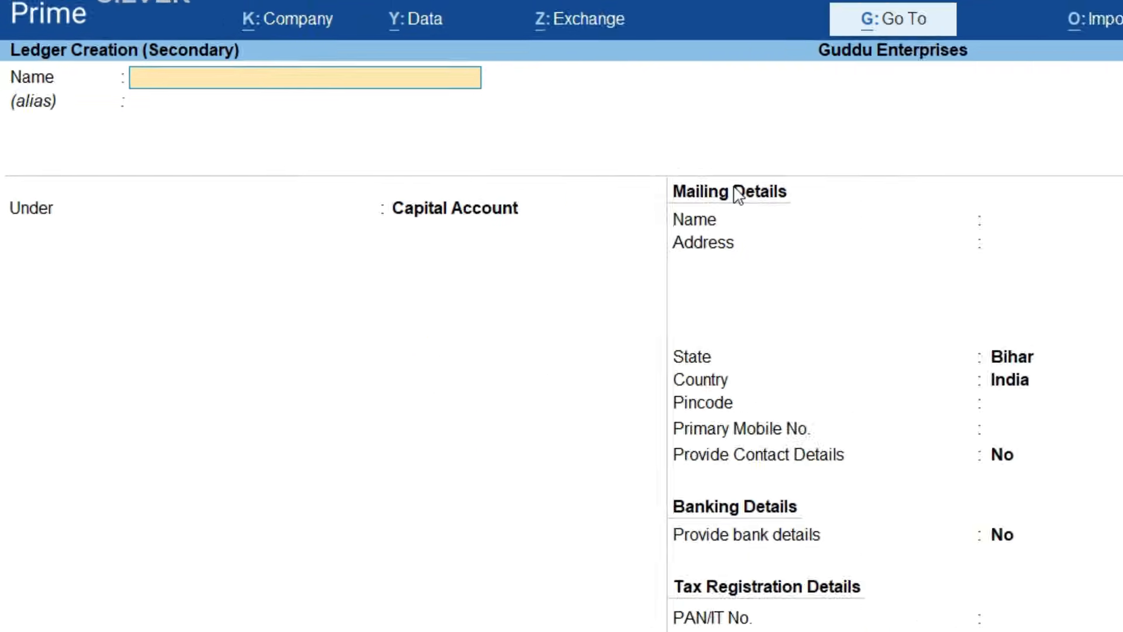
{"action": "type", "text": "Abc"}
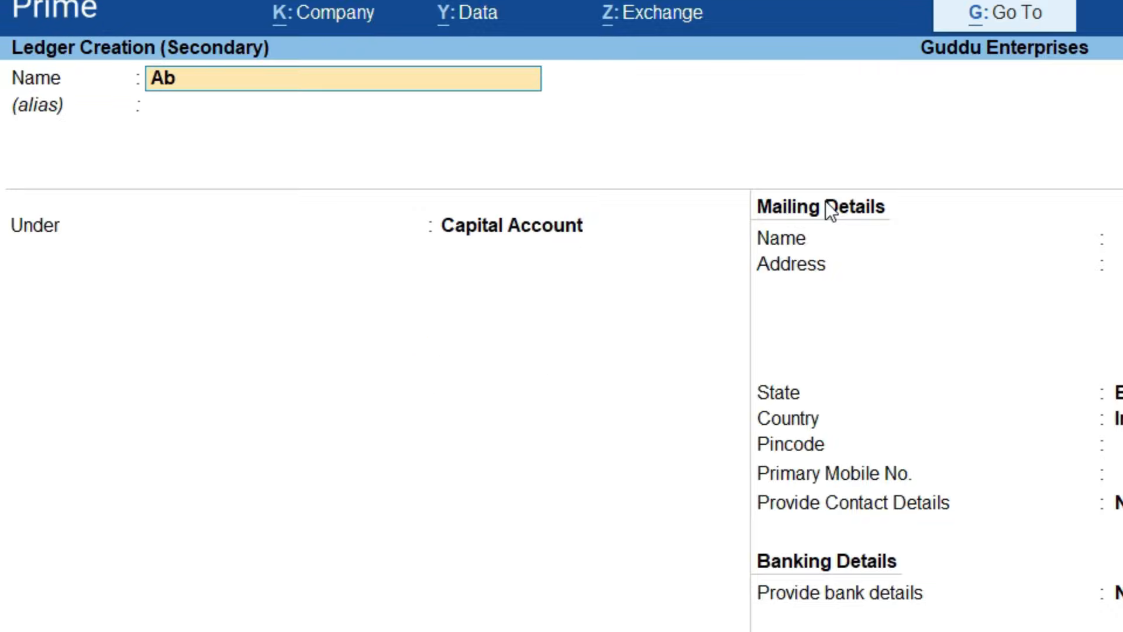
{"action": "type", "text": " Co."}
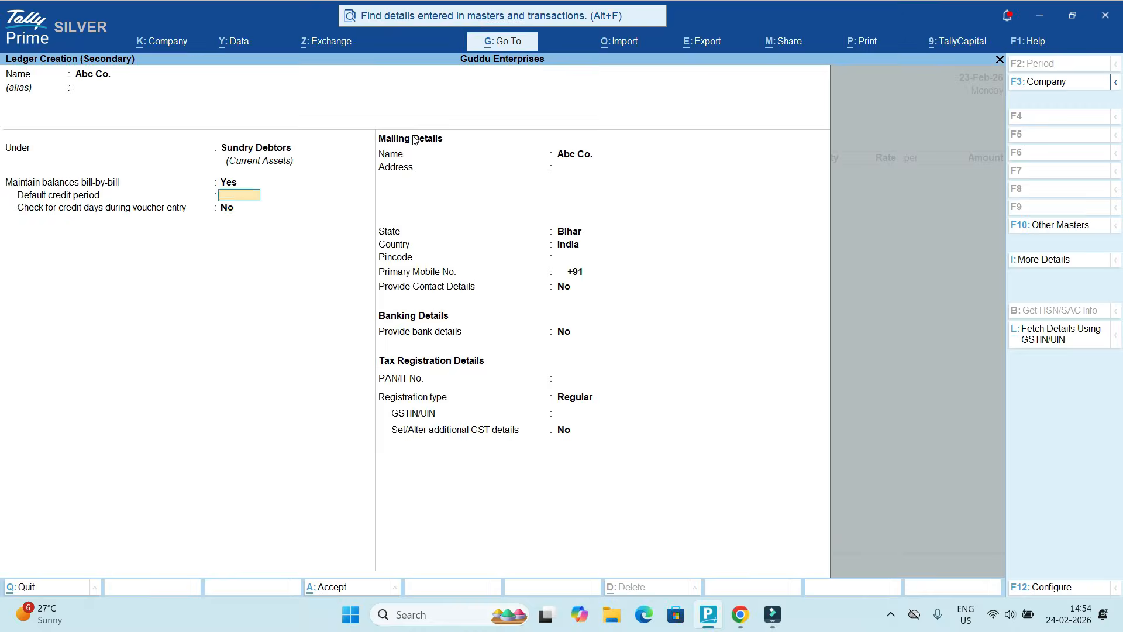
{"action": "key", "text": "Return"}
{"action": "key", "text": "Return"}
{"action": "key", "text": "Return"}
{"action": "key", "text": "Return"}
{"action": "key", "text": "Return"}
{"action": "key", "text": "Return"}
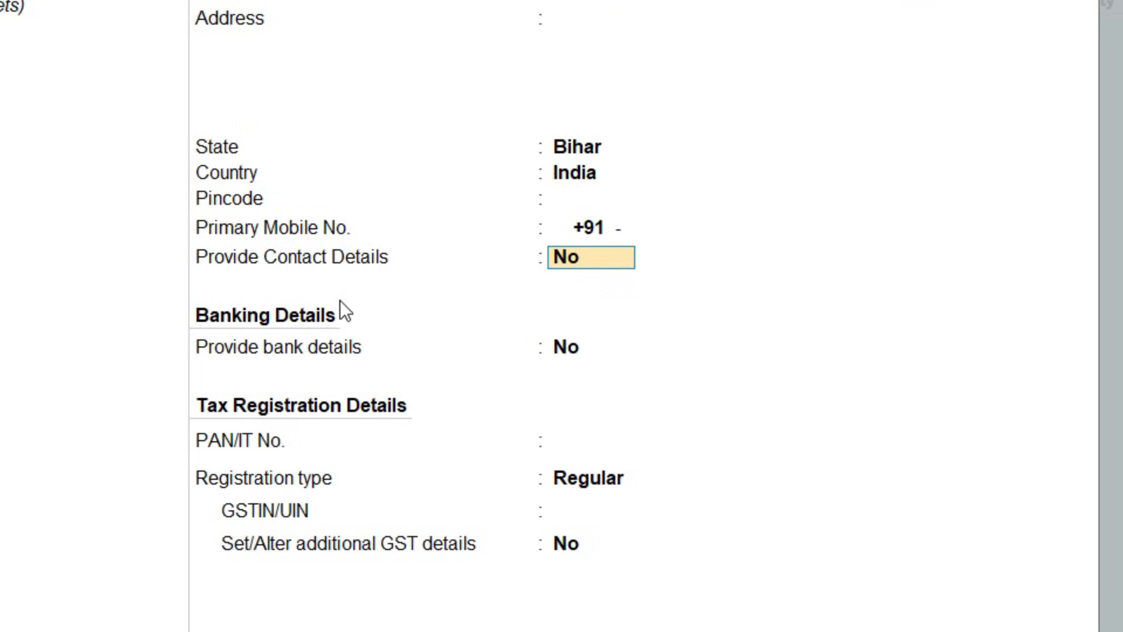
{"action": "type", "text": "y"}
{"action": "key", "text": "Return"}
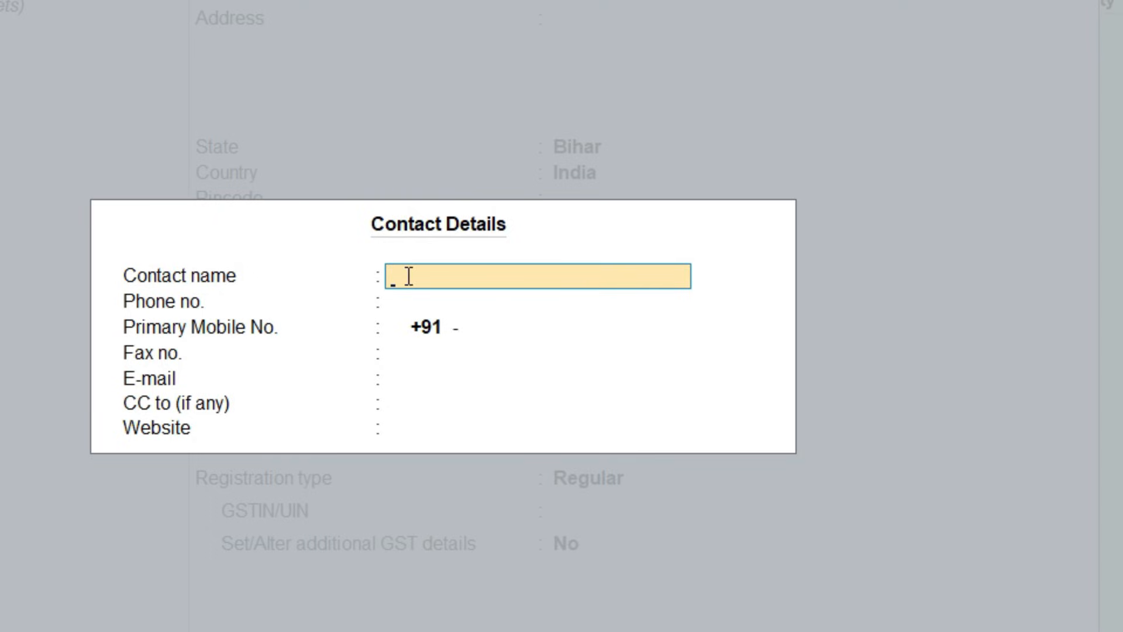
Fill contact person 'Abc Co' along with the customer's mobile number and e-mail.
{"action": "type", "text": "Abc Co"}
{"action": "key", "text": "Return"}
{"action": "key", "text": "Return"}
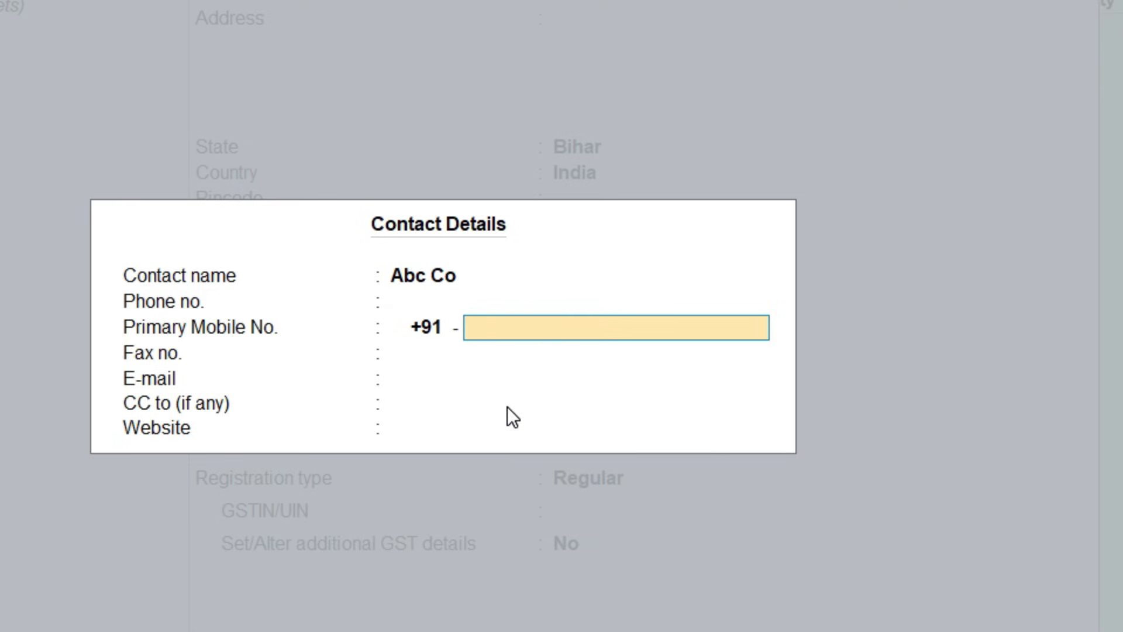
{"action": "type", "text": "98"}
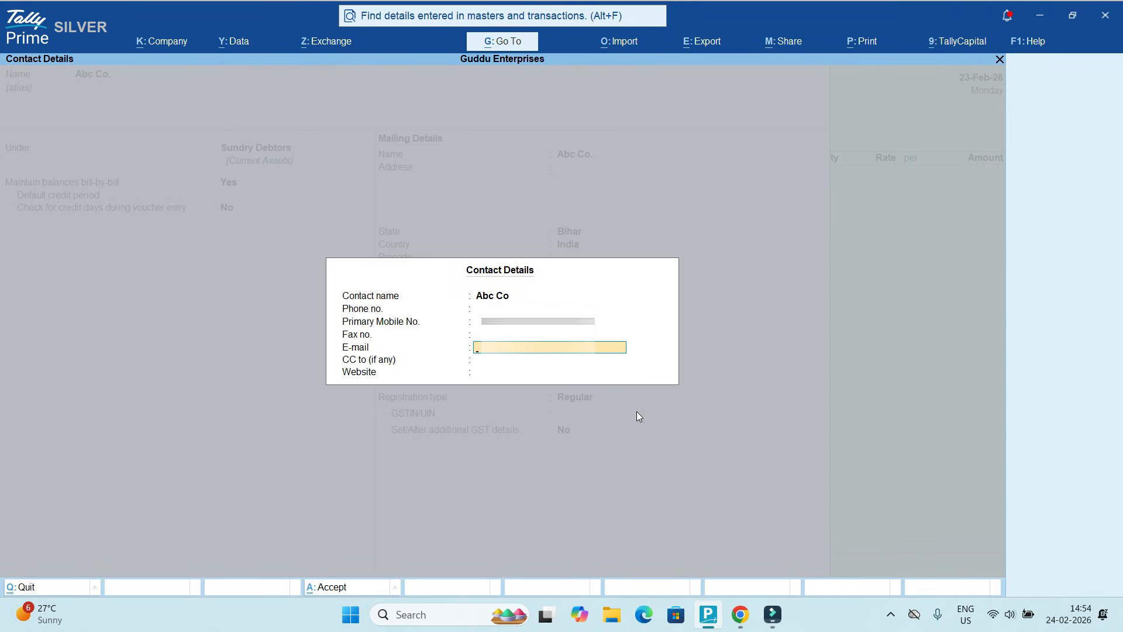
{"action": "type", "text": "m"}
{"action": "key", "text": "Return"}
{"action": "key", "text": "Return"}
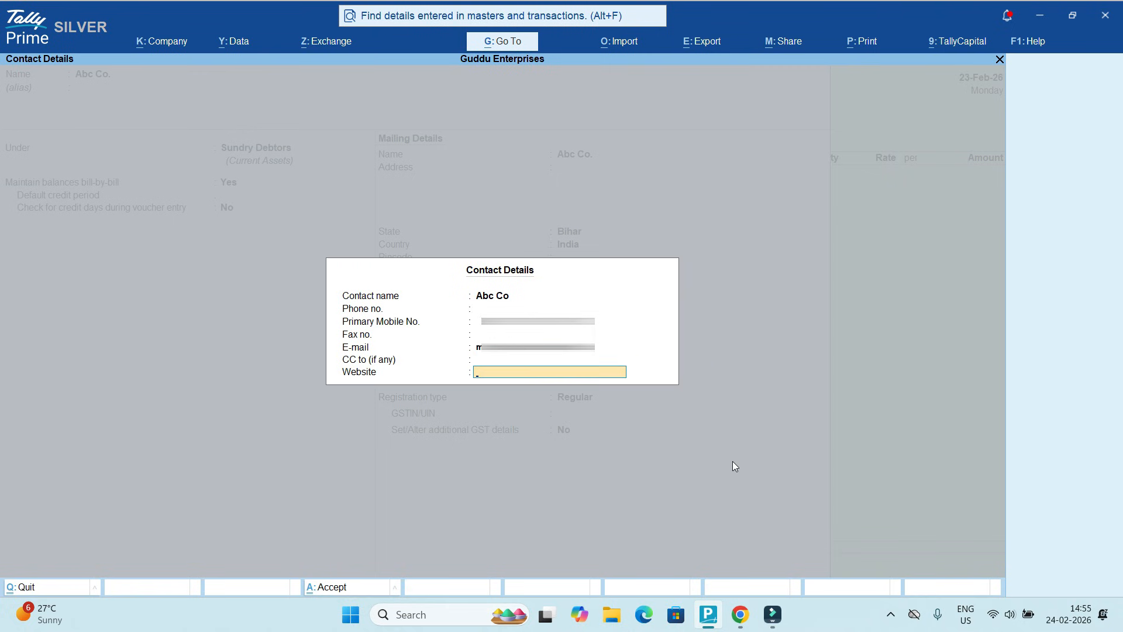
{"action": "key", "text": "Return"}
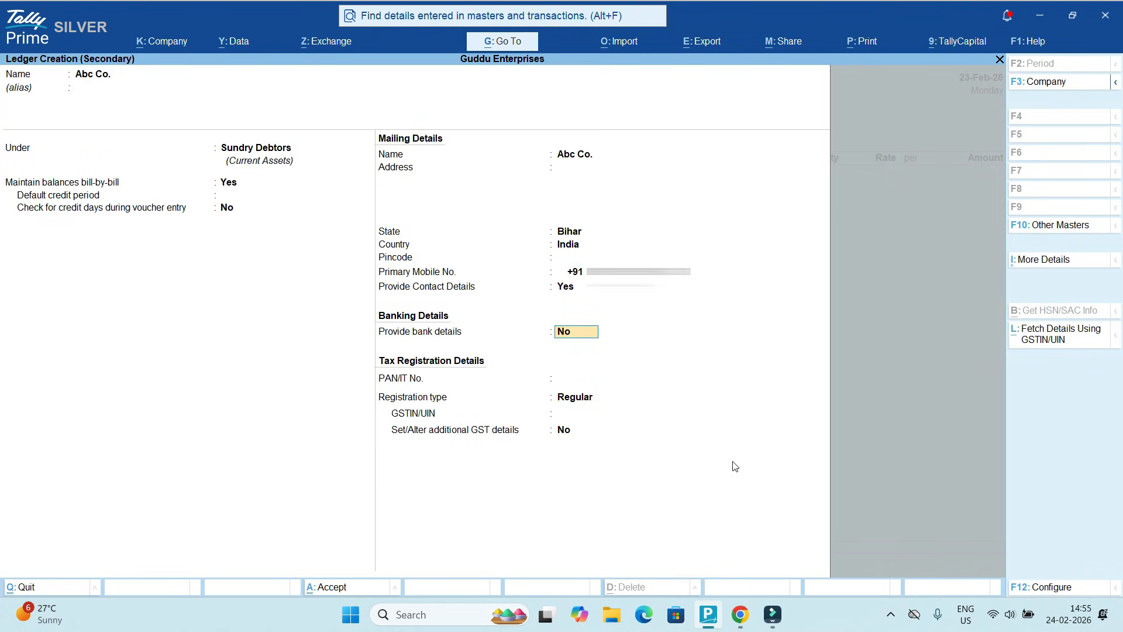
Set the ledger's GST registration type to Unregistered/Consumer.
{"action": "key", "text": "Return"}
{"action": "key", "text": "Return"}
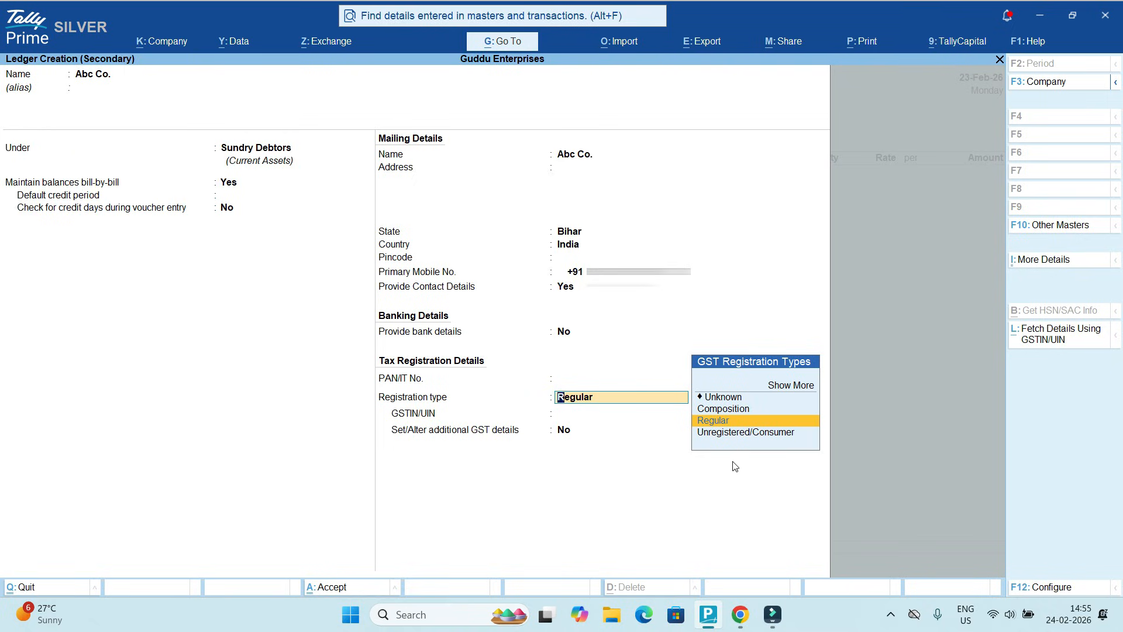
{"action": "key", "text": "Down"}
{"action": "key", "text": "Return"}
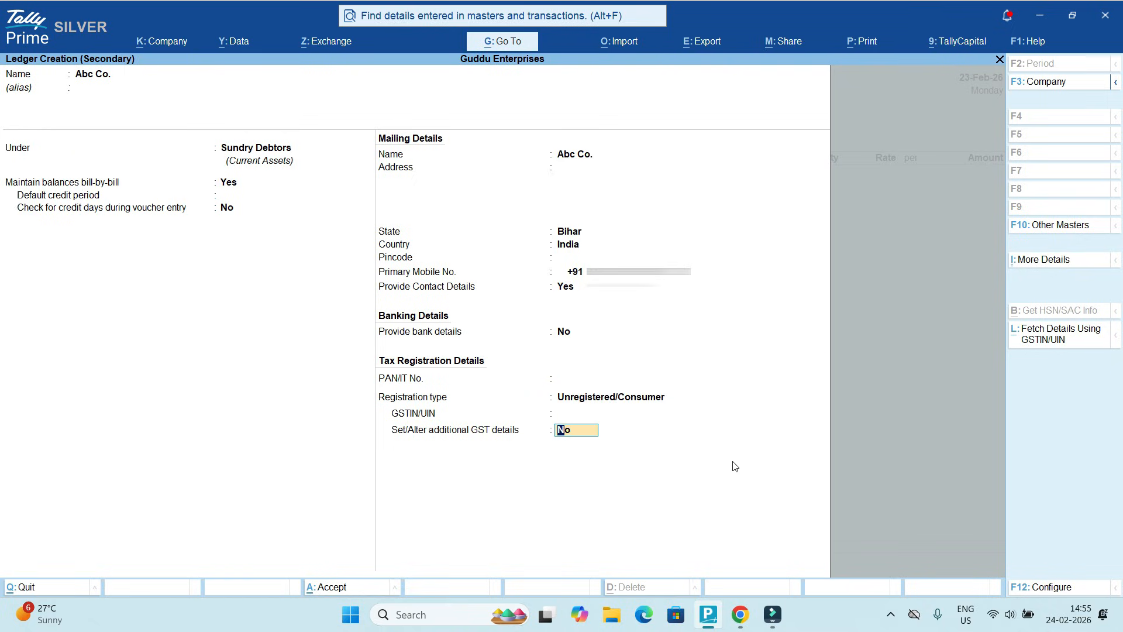
Save the Abc Co. ledger, accept party details, and sell one Vivo V30 under Sales GST.
{"action": "key", "text": "ctrl+a"}
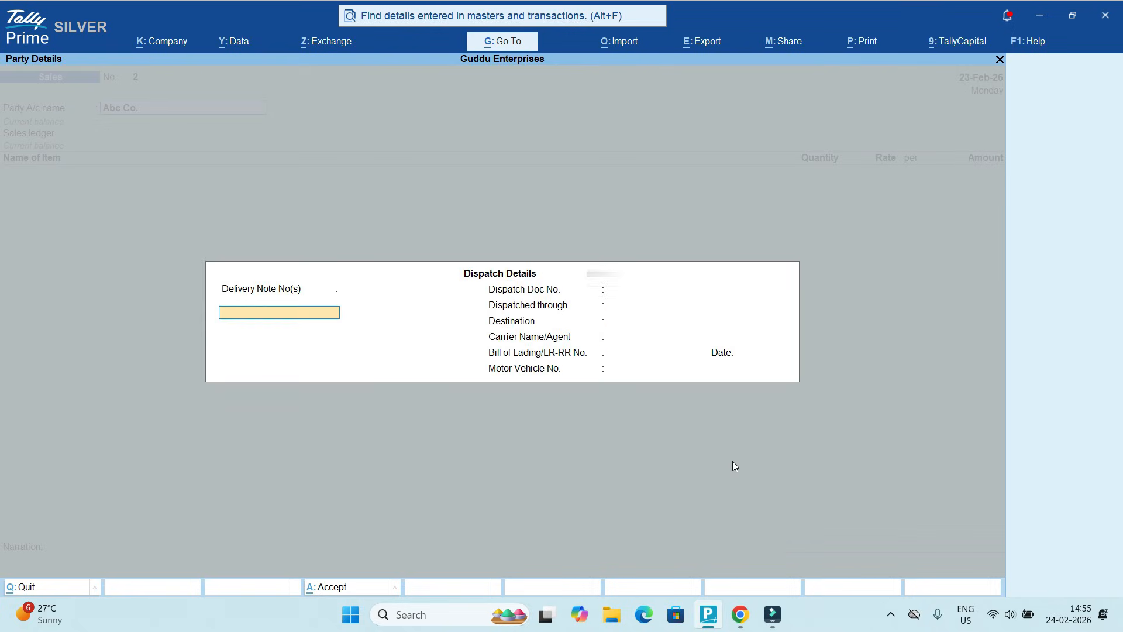
{"action": "key", "text": "ctrl+a"}
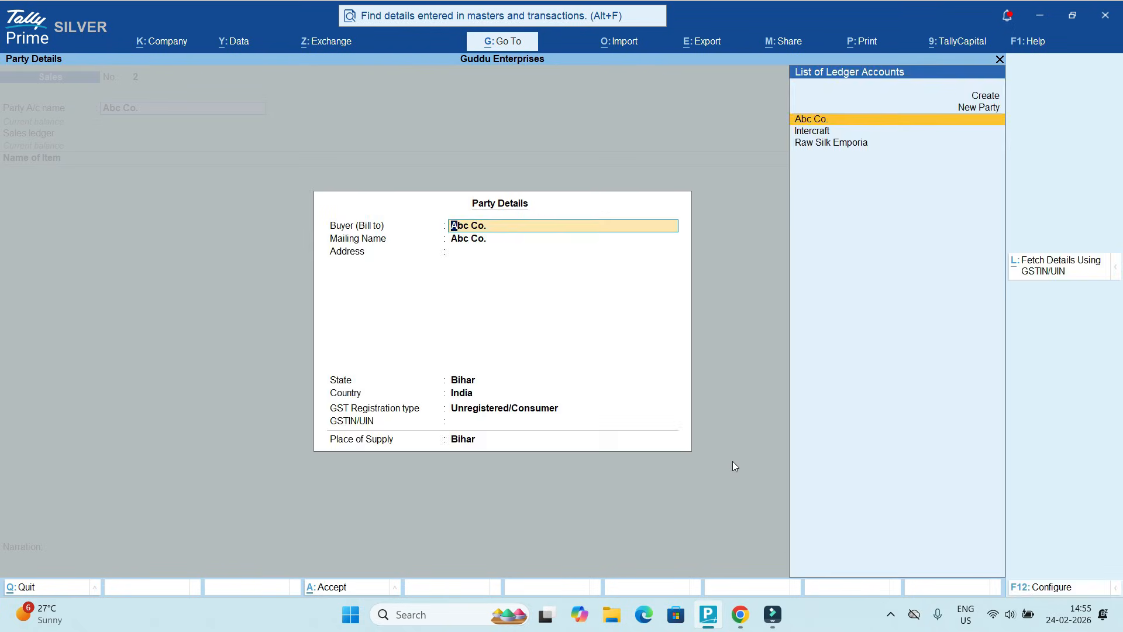
{"action": "key", "text": "ctrl+a"}
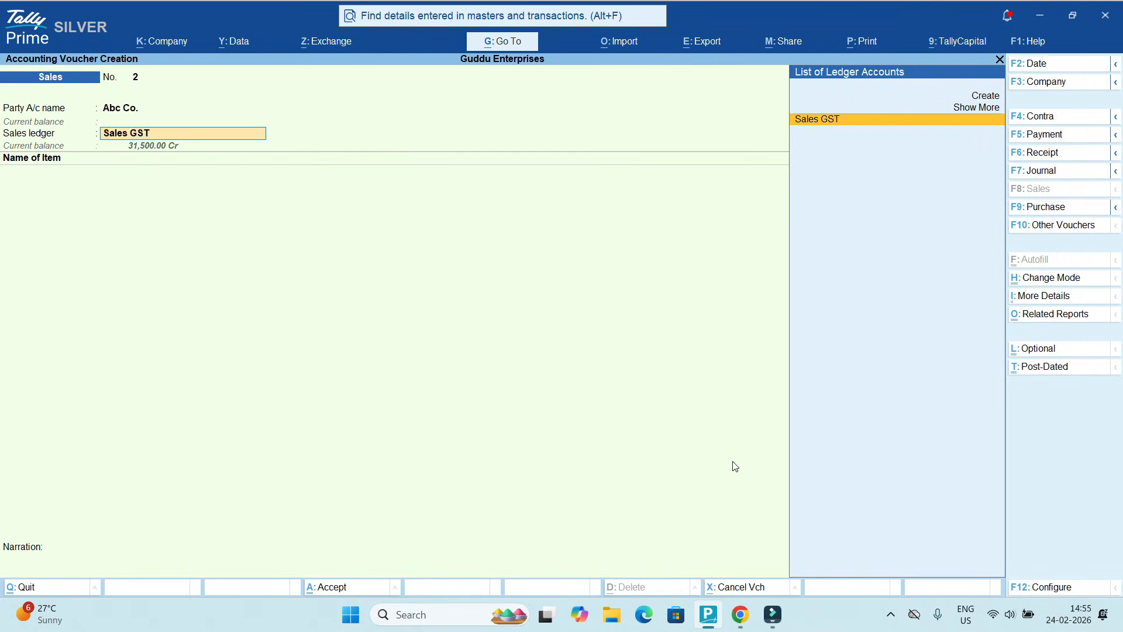
{"action": "key", "text": "Return"}
{"action": "key", "text": "Down"}
{"action": "key", "text": "Return"}
{"action": "key", "text": "Return"}
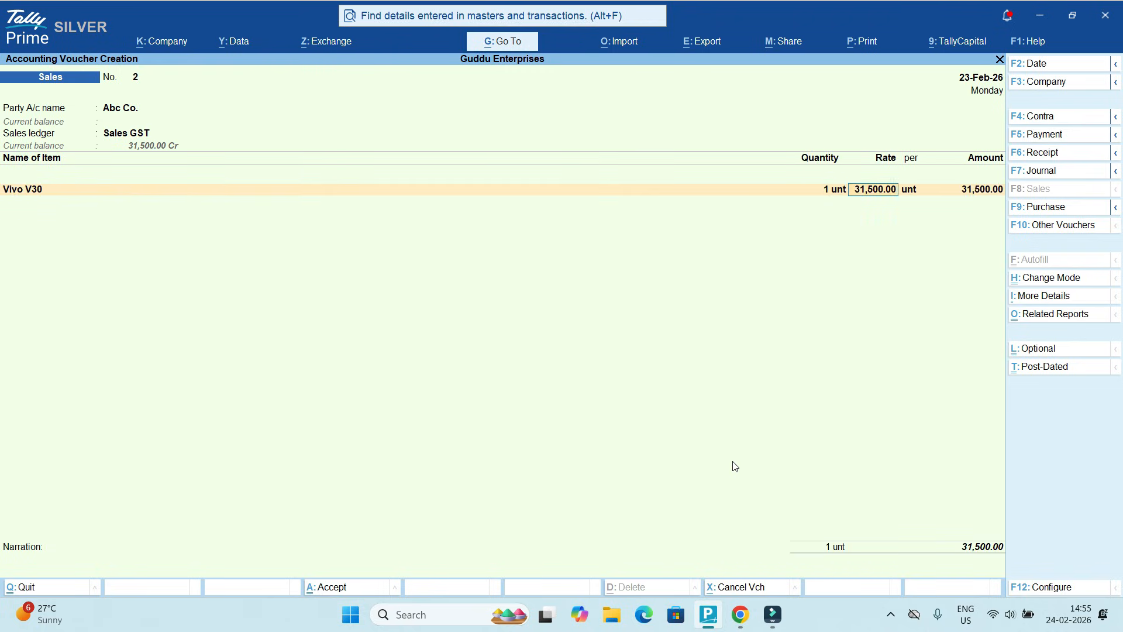
{"action": "key", "text": "Return"}
{"action": "key", "text": "Return"}
{"action": "key", "text": "Return"}
{"action": "key", "text": "Return"}
Add SGST and CGST ledgers at 2,835.00 each and accept bill-wise New Ref 2.
{"action": "type", "text": "Sgs"}
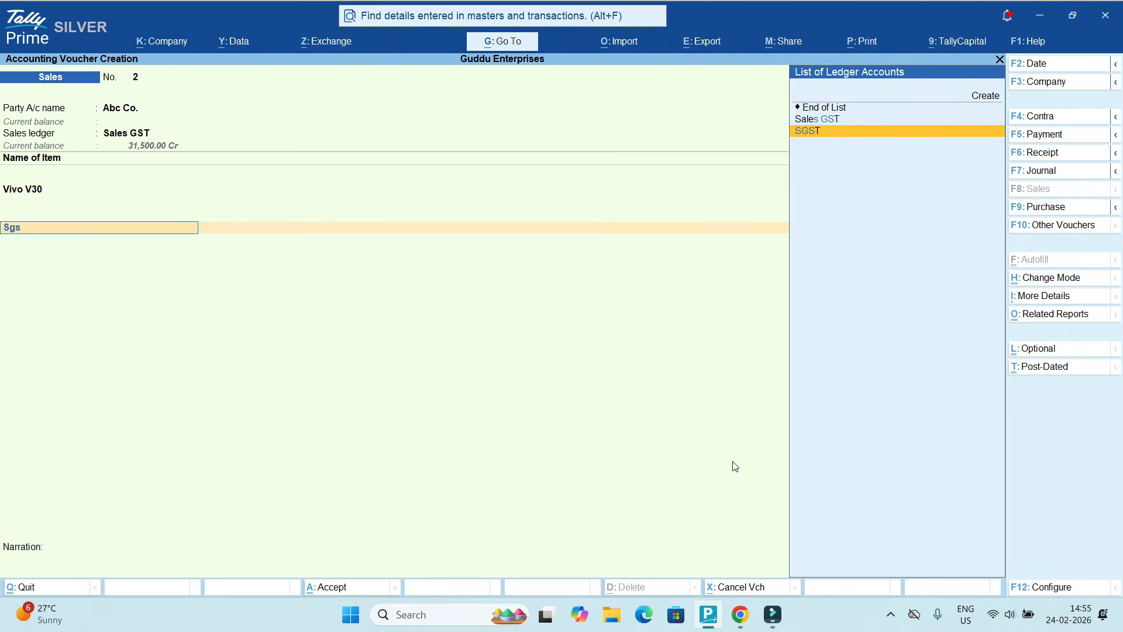
{"action": "key", "text": "Return"}
{"action": "key", "text": "Return"}
{"action": "type", "text": "Cgs"}
{"action": "key", "text": "Return"}
{"action": "key", "text": "Return"}
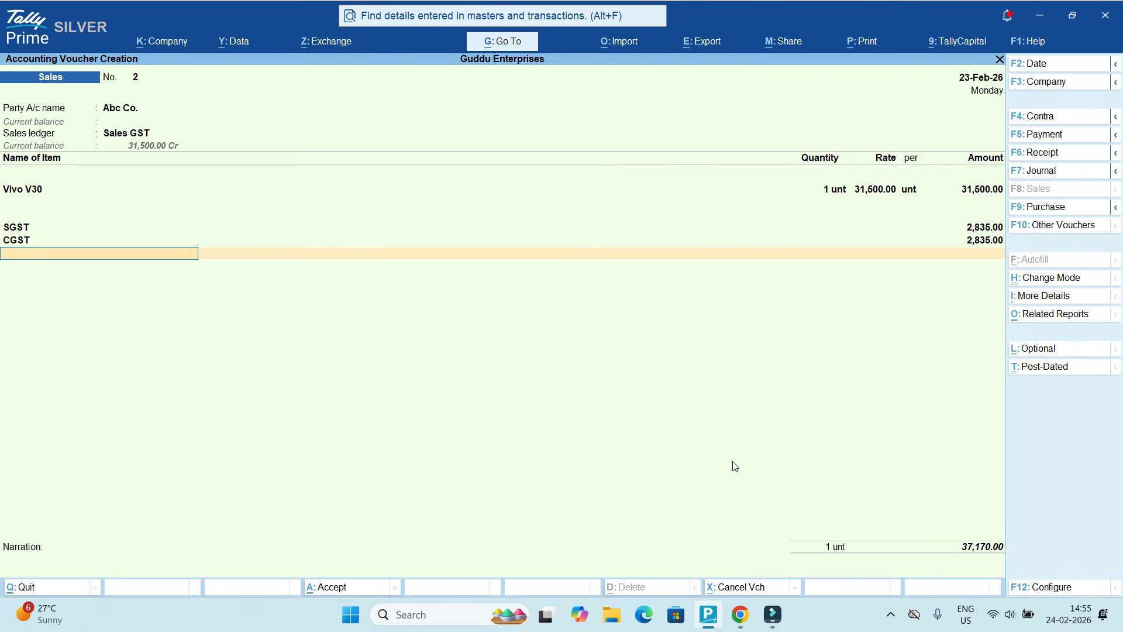
{"action": "key", "text": "Return"}
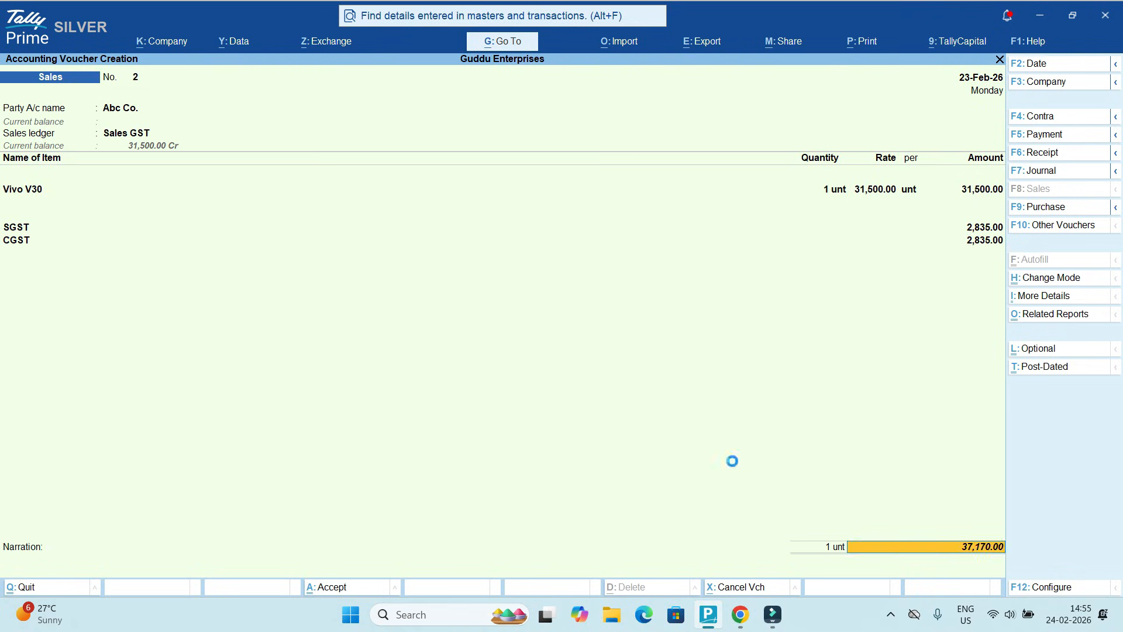
{"action": "key", "text": "Return"}
{"action": "key", "text": "Return"}
{"action": "key", "text": "Return"}
{"action": "key", "text": "Return"}
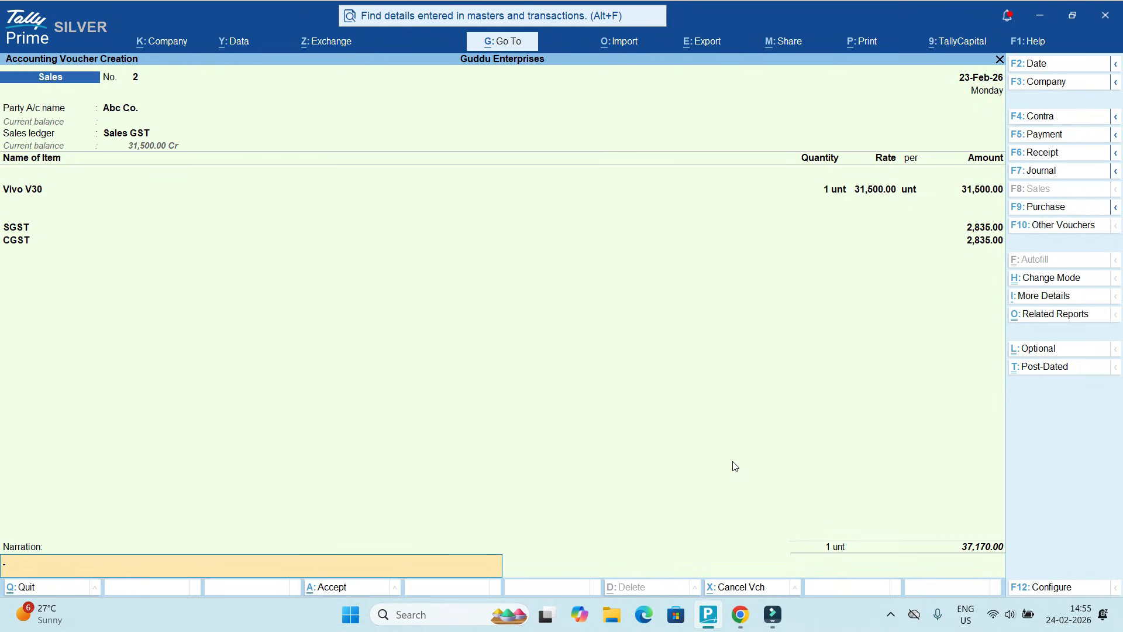
{"action": "key", "text": "Return"}
{"action": "key", "text": "Return"}
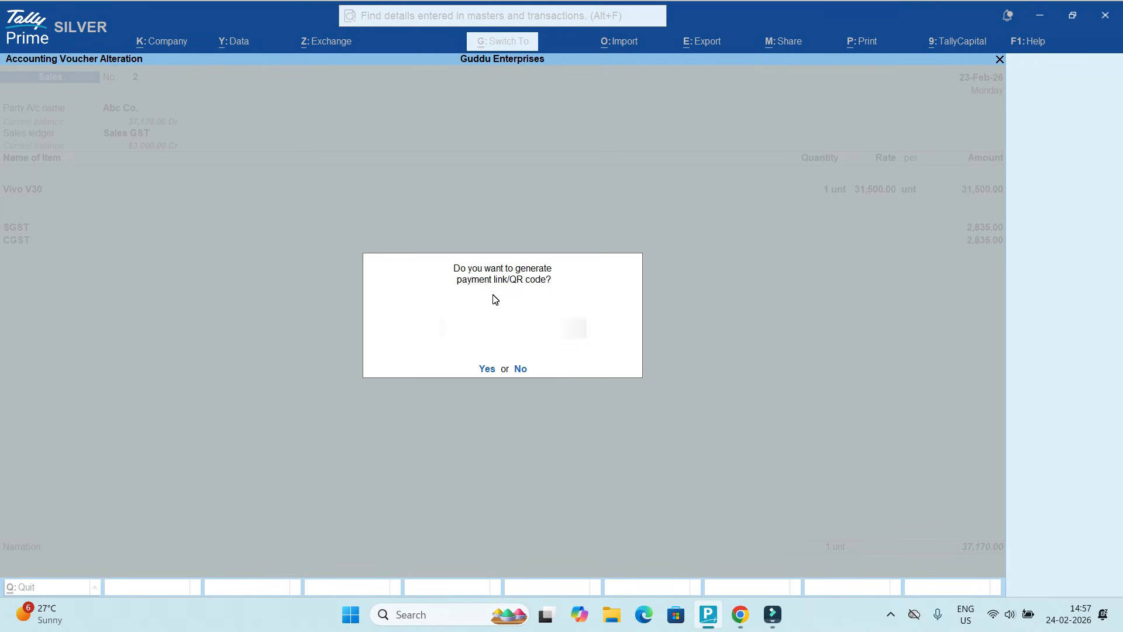
Agree to generate a 37,170.00 payment link for Abc Co., shared by E-mail & SMS.
{"action": "key", "text": "y"}
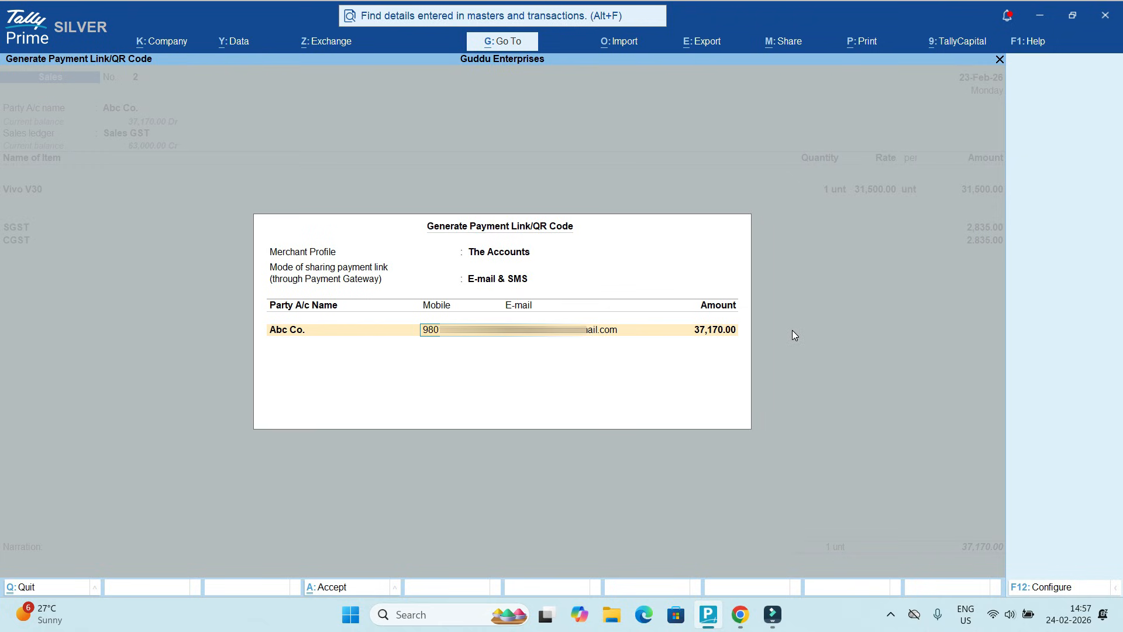
{"action": "left_click", "coordinate": [501, 283]}
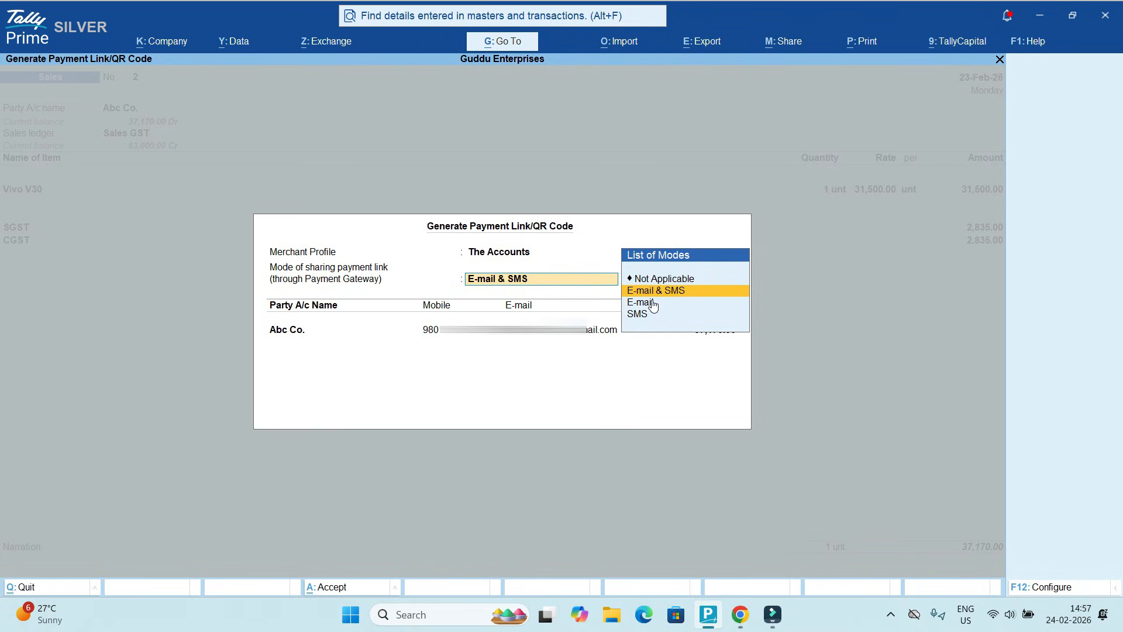
{"action": "key", "text": "Return"}
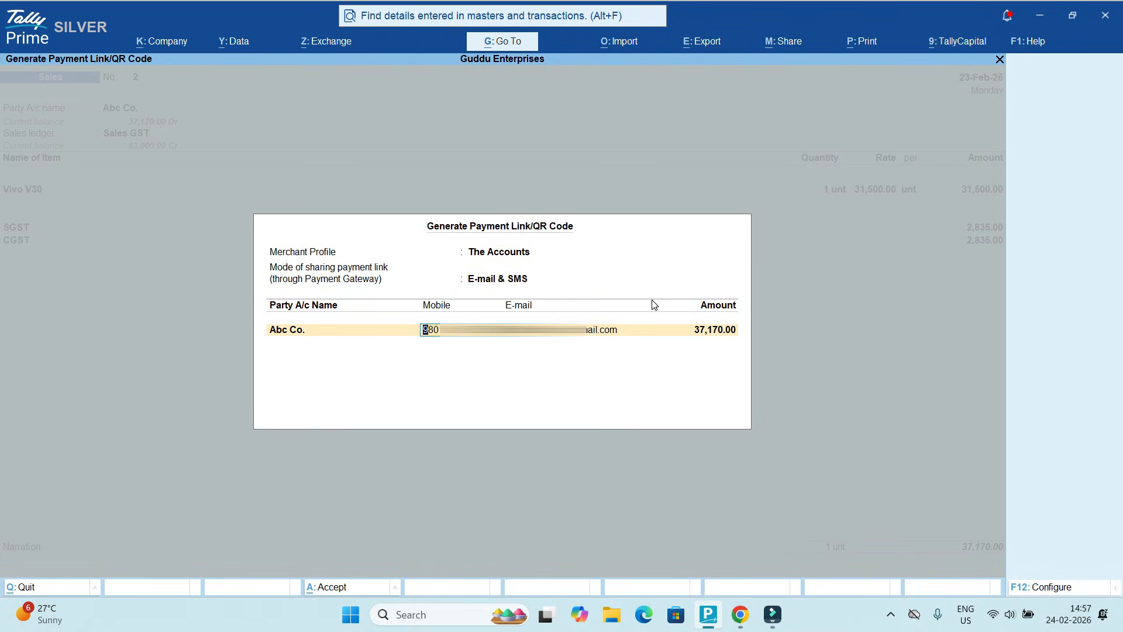
{"action": "key", "text": "Return"}
{"action": "key", "text": "Return"}
{"action": "key", "text": "Return"}
{"action": "key", "text": "Return"}
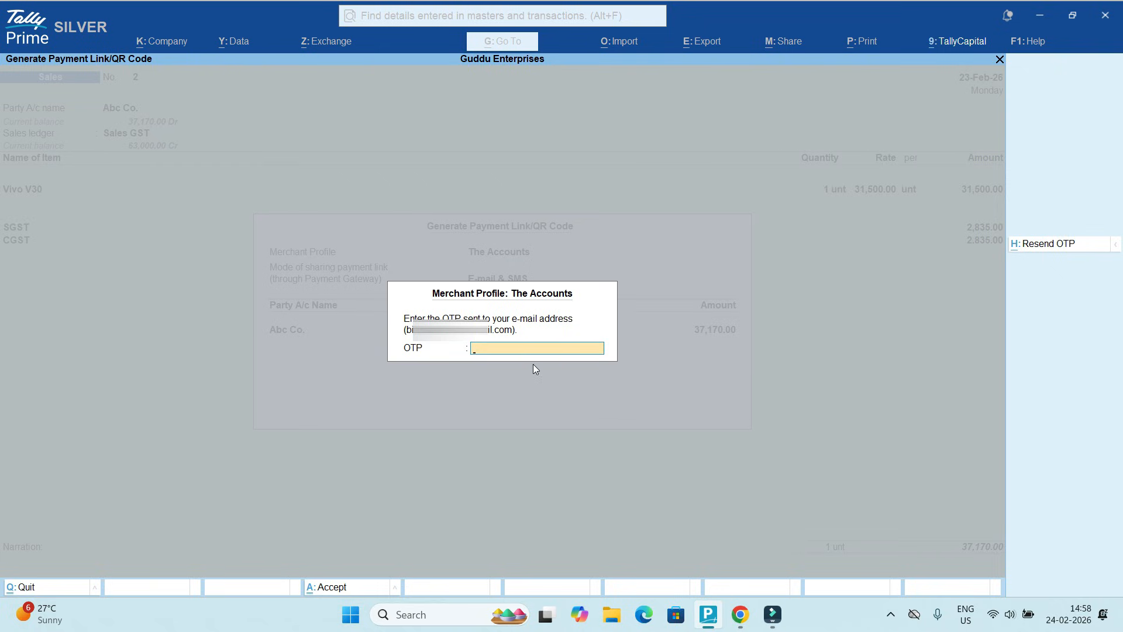
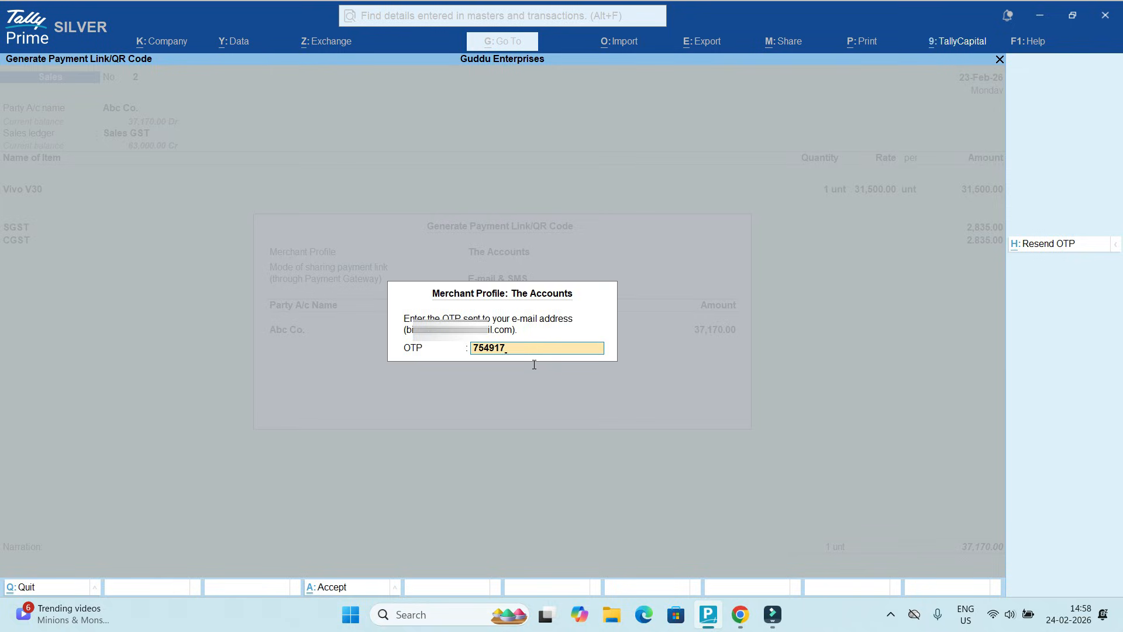
Enter the emailed OTP to generate the payment link, then dismiss the success message.
{"action": "key", "text": "Return"}
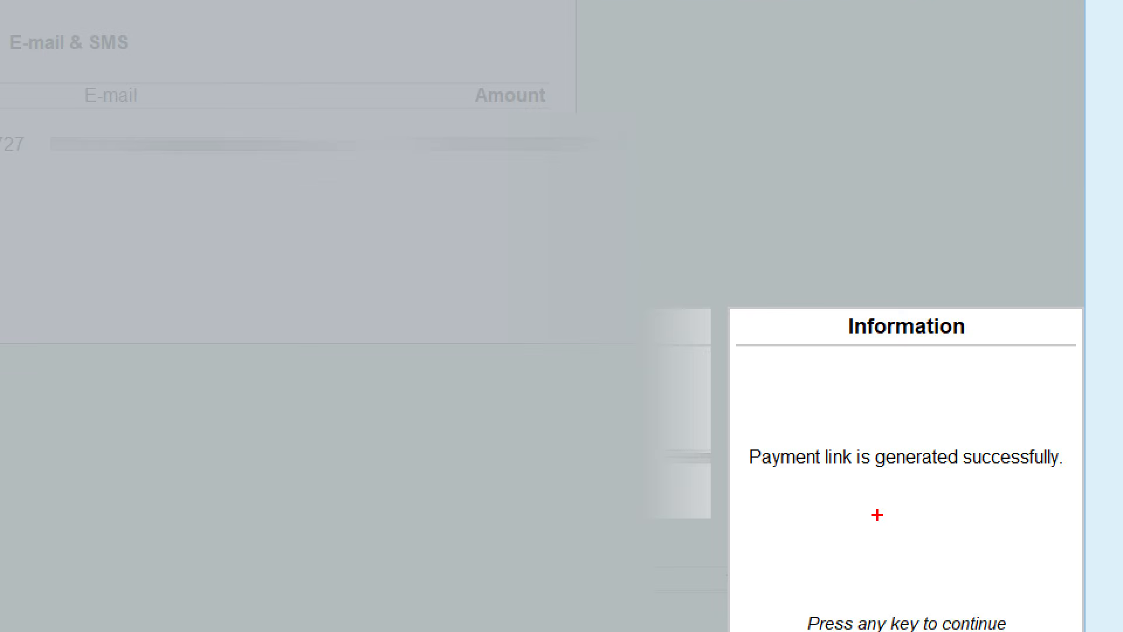
{"action": "left_click_drag", "start_coordinate": [885, 509], "coordinate": [755, 388]}
{"action": "left_click_drag", "start_coordinate": [816, 262], "coordinate": [1120, 453]}
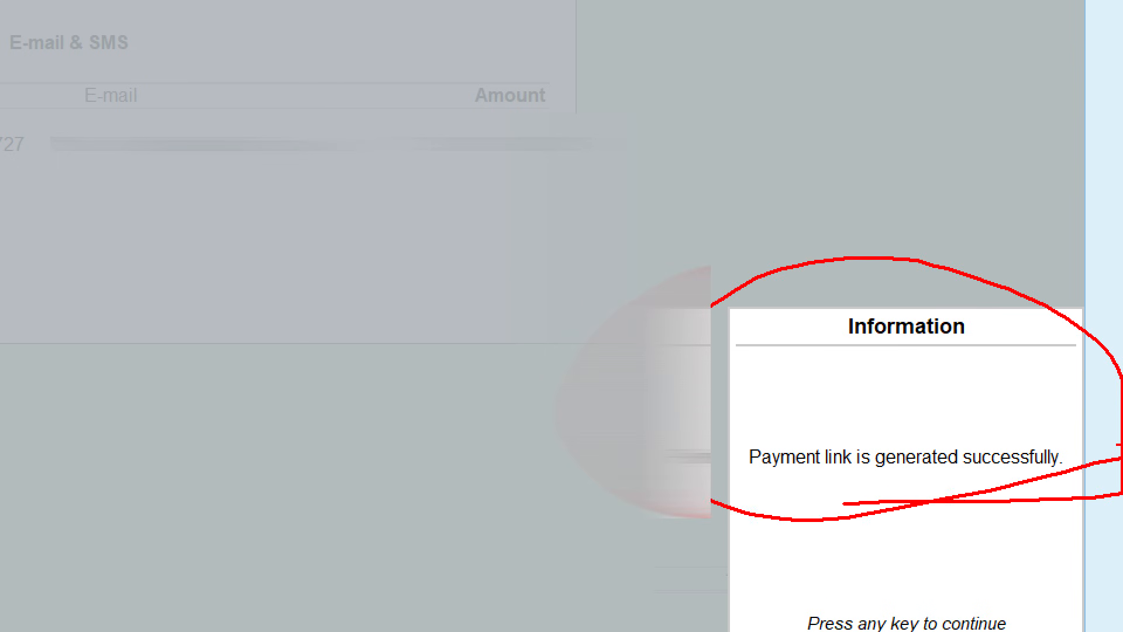
{"action": "key", "text": "Escape"}
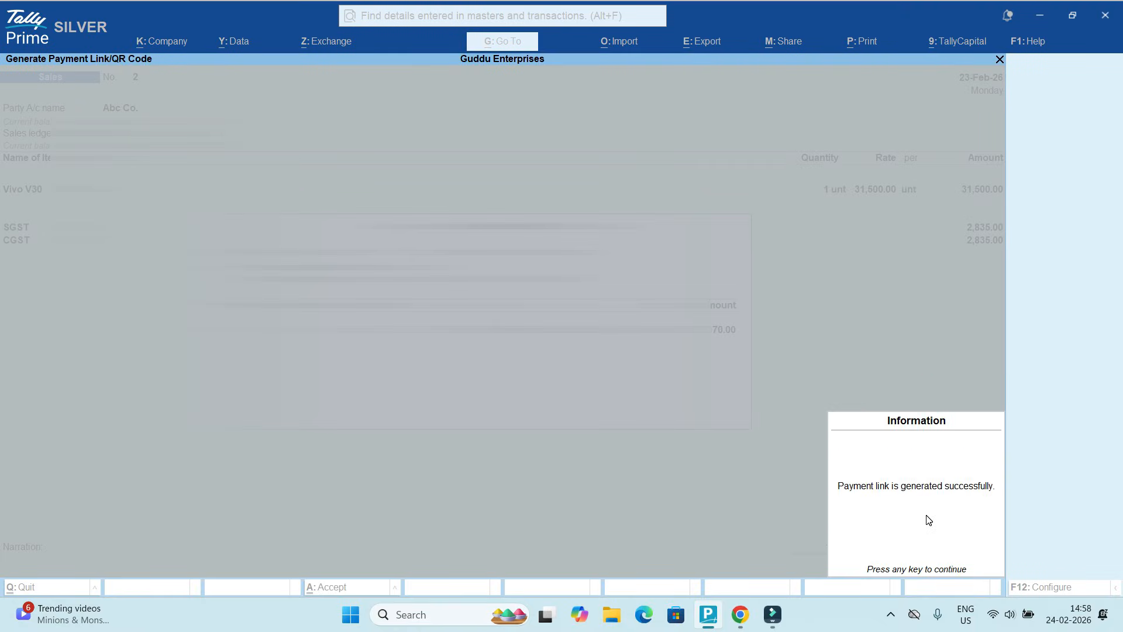
{"action": "key", "text": "Return"}
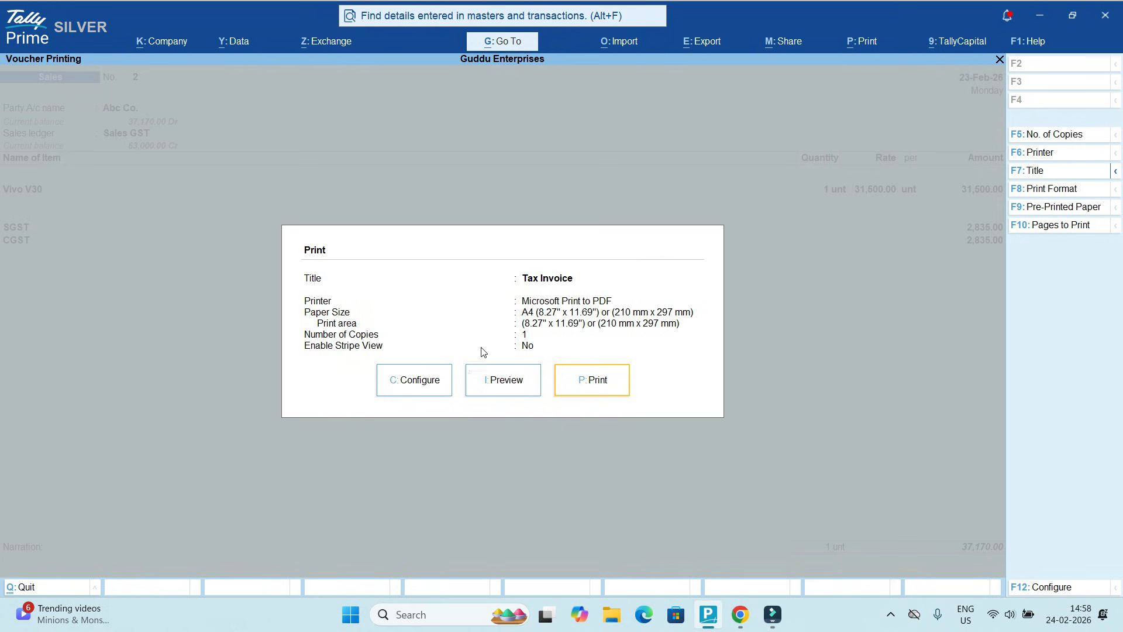
Preview and zoom the Tax Invoice to check its RazorPay link and QR code, then switch to Gmail.
{"action": "left_click", "coordinate": [507, 391]}
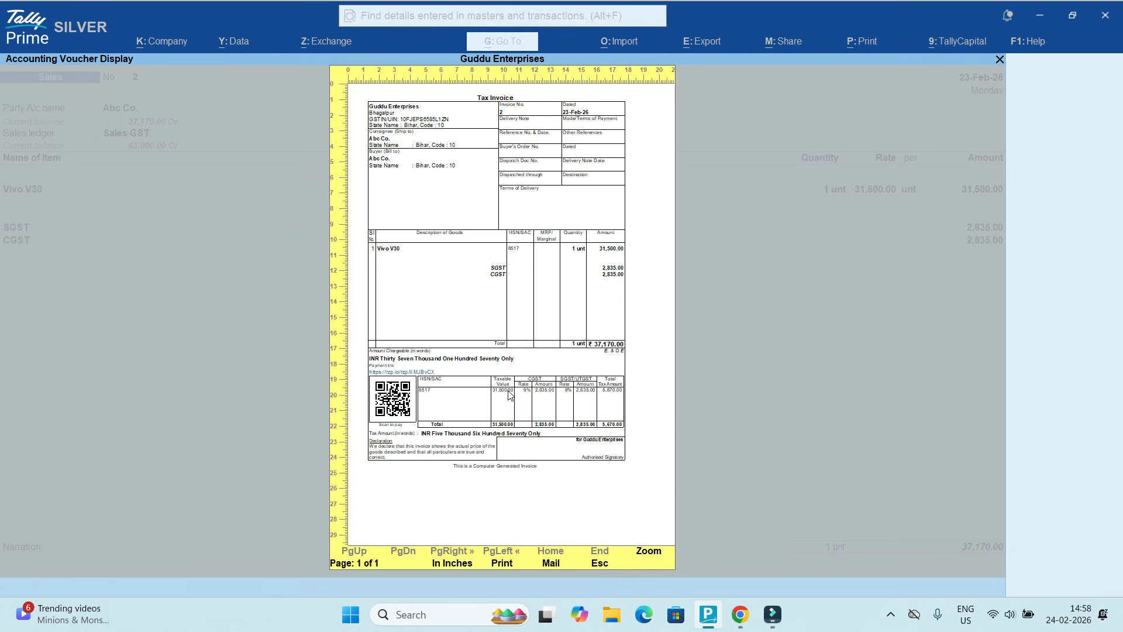
{"action": "left_click", "coordinate": [648, 560]}
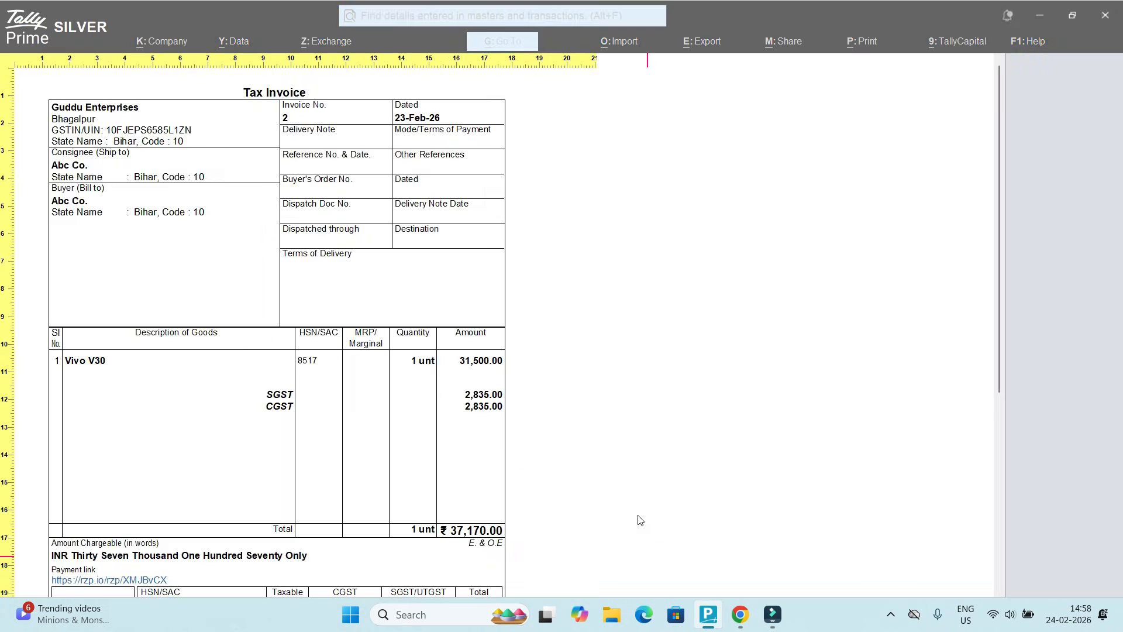
{"action": "left_click_drag", "start_coordinate": [996, 275], "coordinate": [1023, 469]}
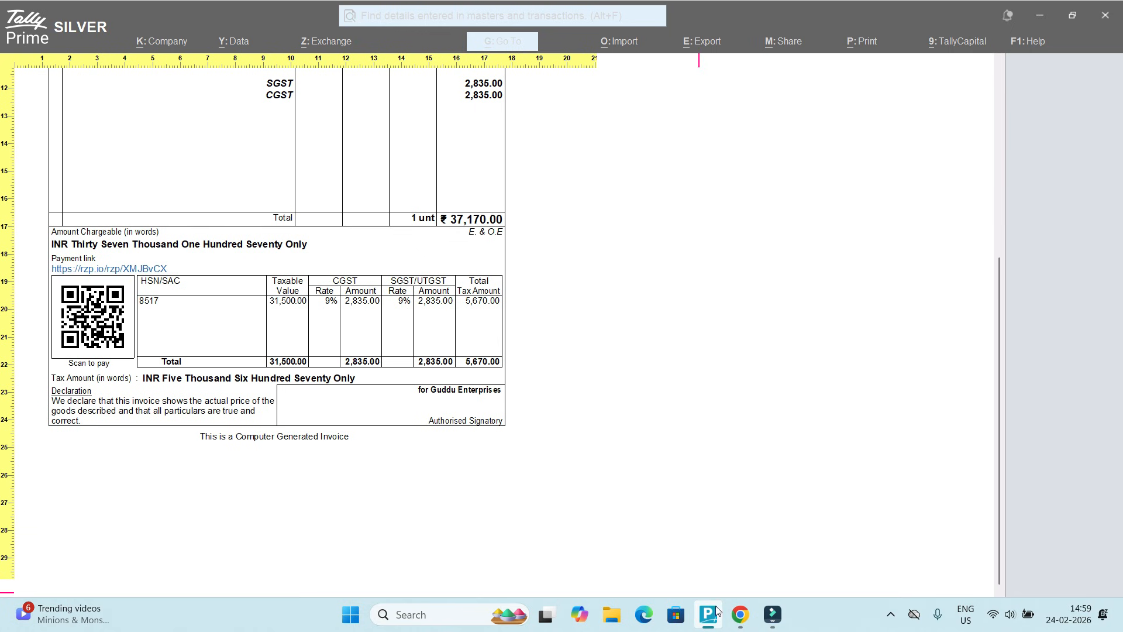
{"action": "left_click", "coordinate": [740, 615]}
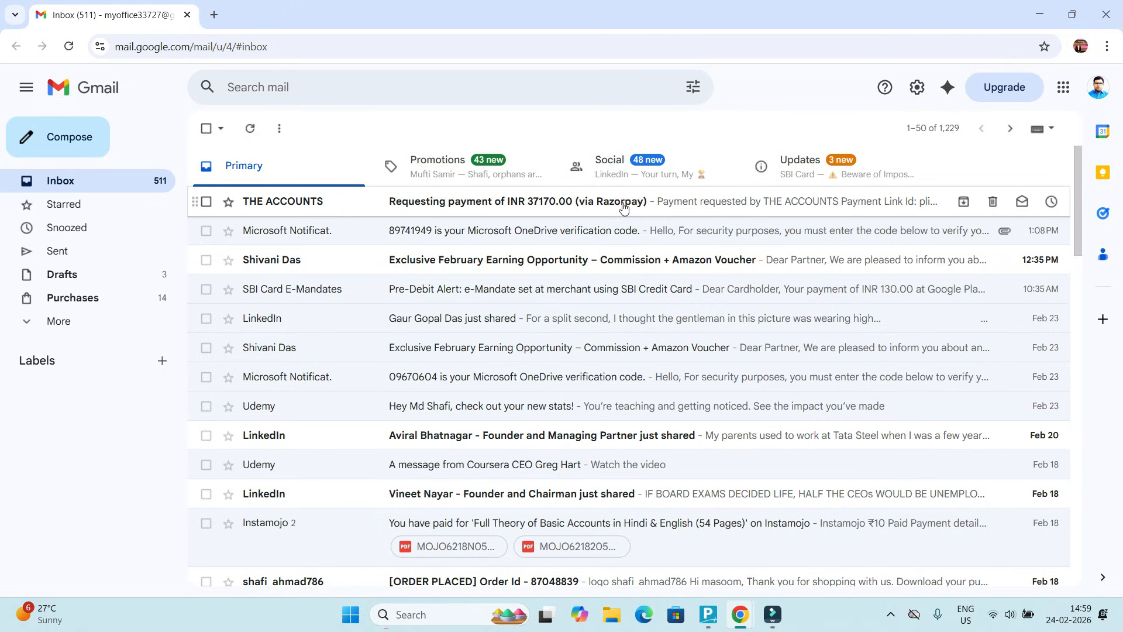
Open the Razorpay INR 37170.00 payment request email and proceed to its ₹37,170 payment page.
{"action": "left_click", "coordinate": [623, 206]}
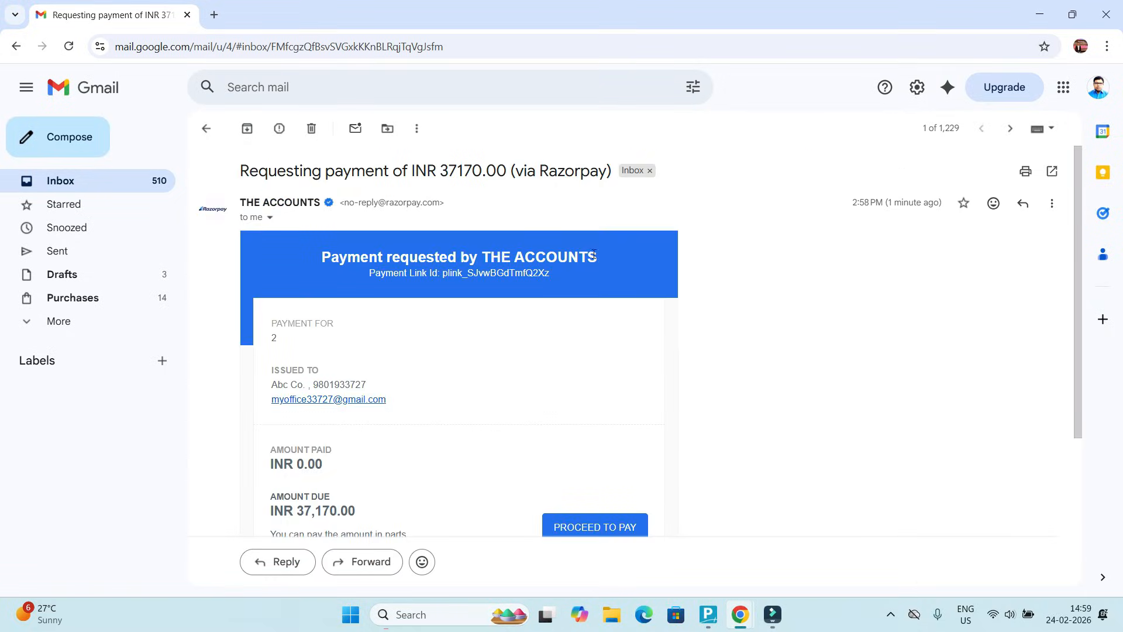
{"action": "scroll", "coordinate": [602, 308], "scroll_direction": "down", "scroll_amount": 3}
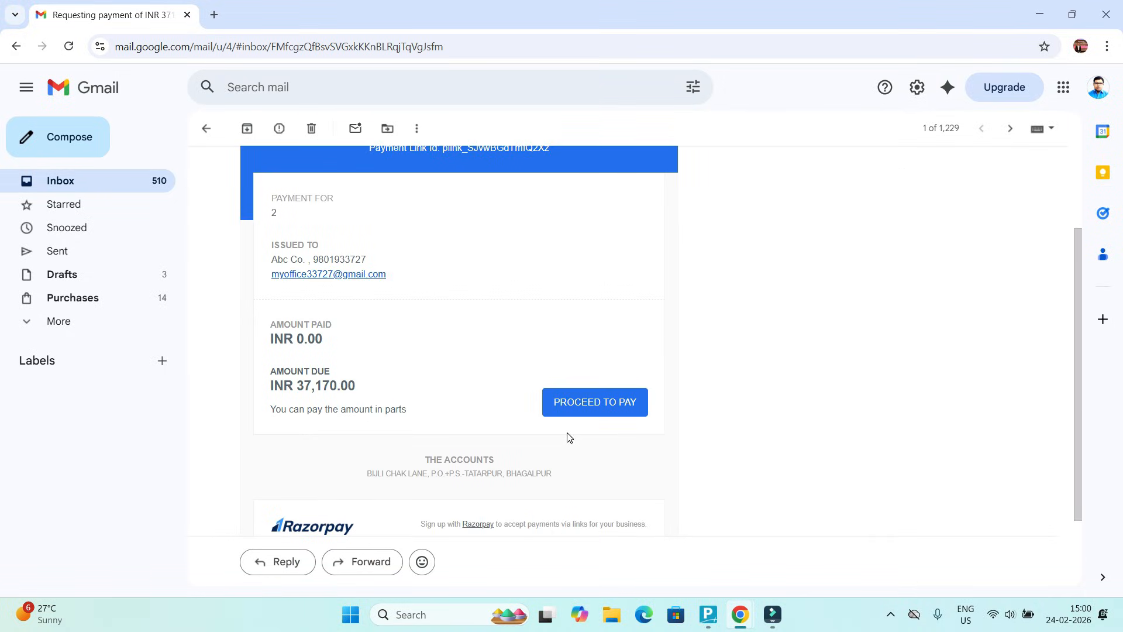
{"action": "left_click", "coordinate": [595, 409]}
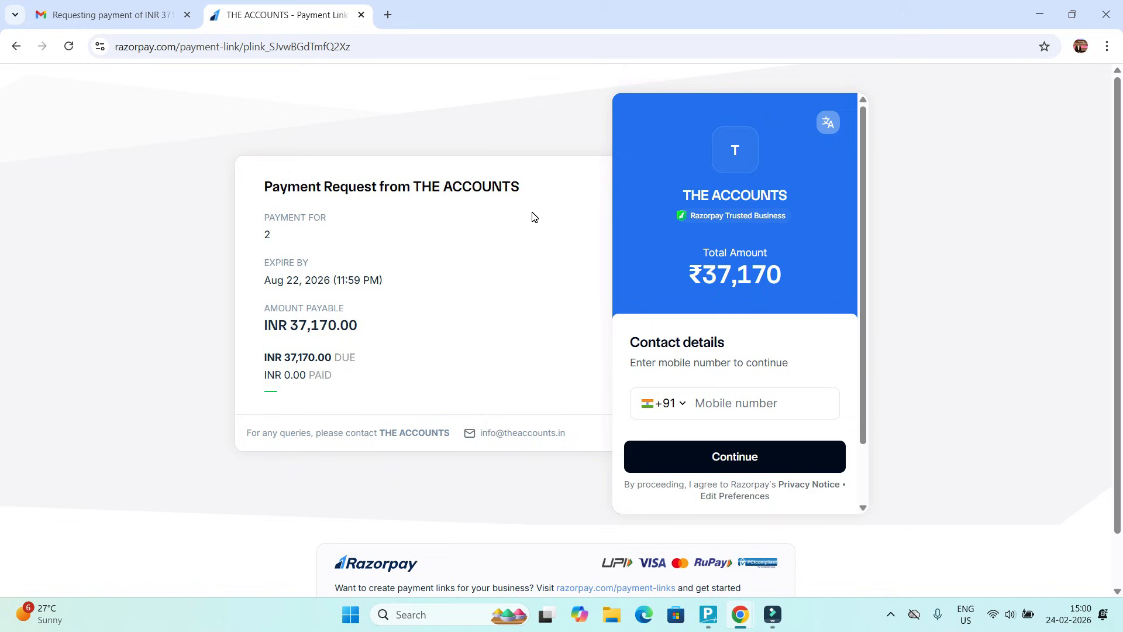